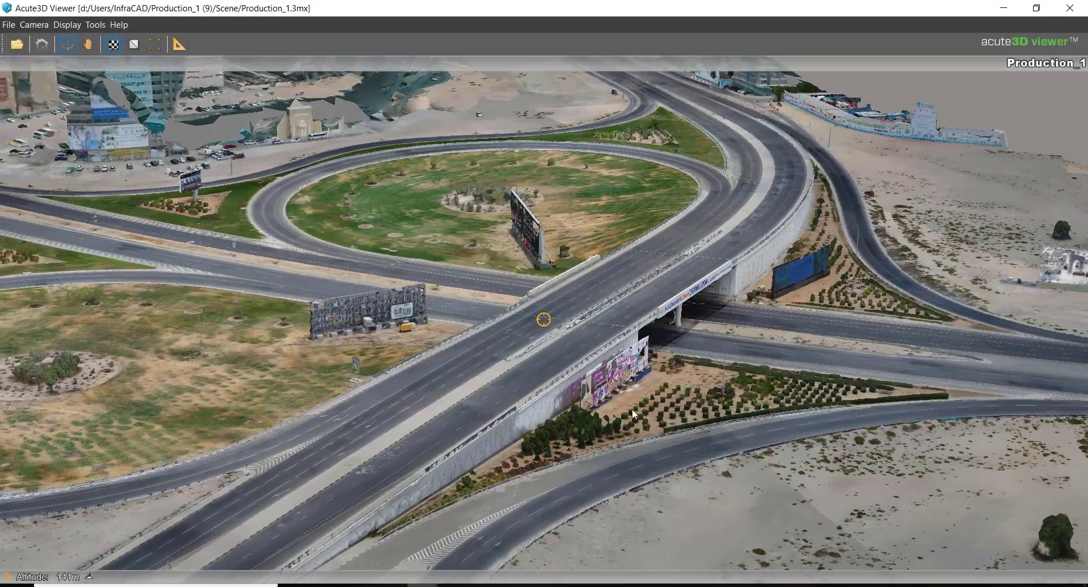
Examine the existing flyover and its banner in the reality mesh, both close up and from an overall view.
{"action": "left_click_drag", "start_coordinate": [633, 410], "coordinate": [227, 418]}
{"action": "middle_click_drag", "start_coordinate": [573, 439], "coordinate": [438, 446]}
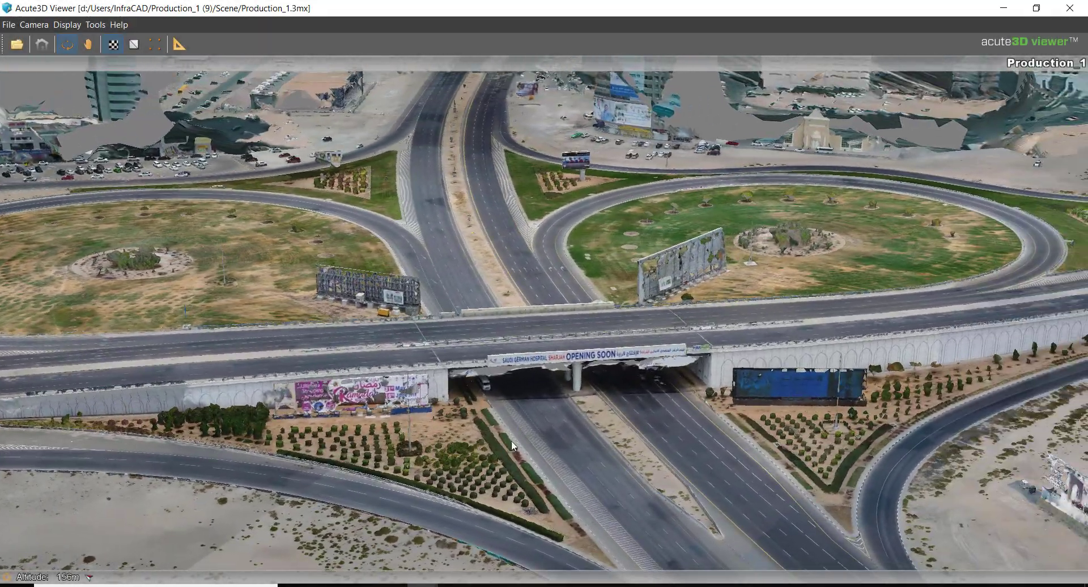
{"action": "scroll", "coordinate": [518, 440], "scroll_direction": "up", "scroll_amount": 5}
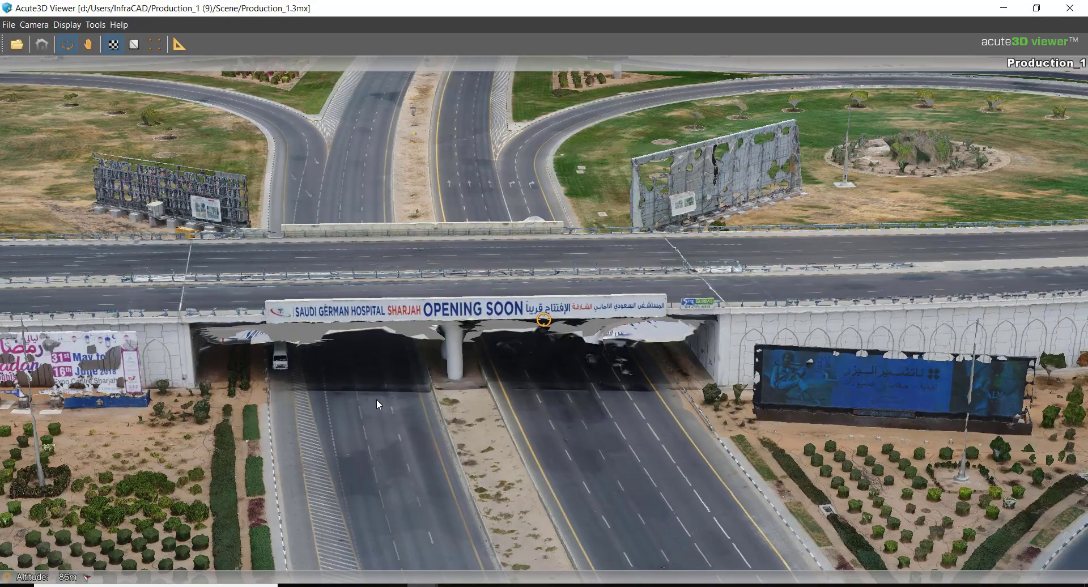
{"action": "scroll", "coordinate": [377, 399], "scroll_direction": "up", "scroll_amount": 3}
{"action": "middle_click_drag", "start_coordinate": [435, 317], "coordinate": [583, 343]}
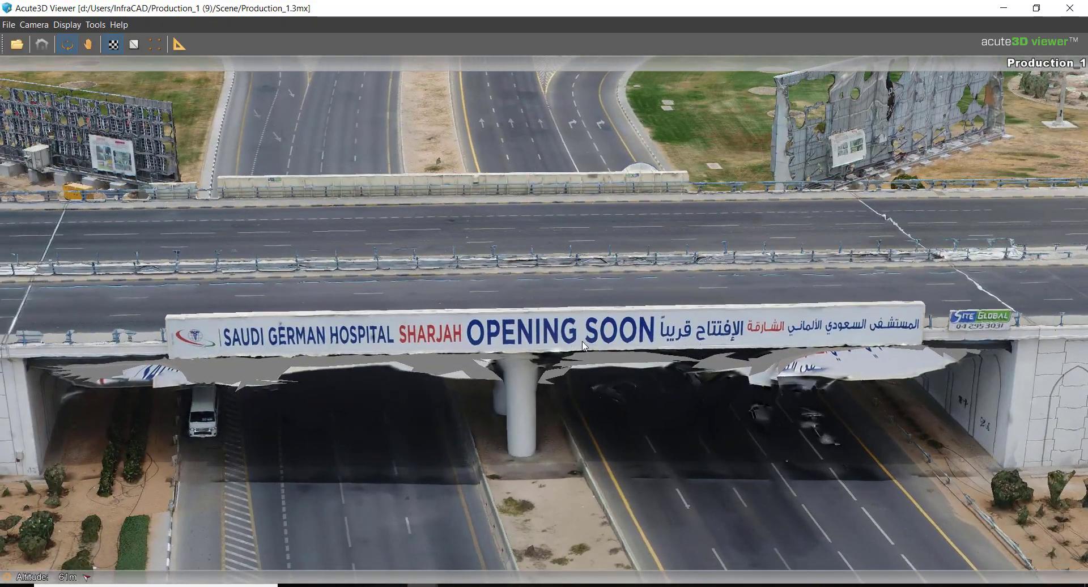
{"action": "scroll", "coordinate": [583, 349], "scroll_direction": "down", "scroll_amount": 10}
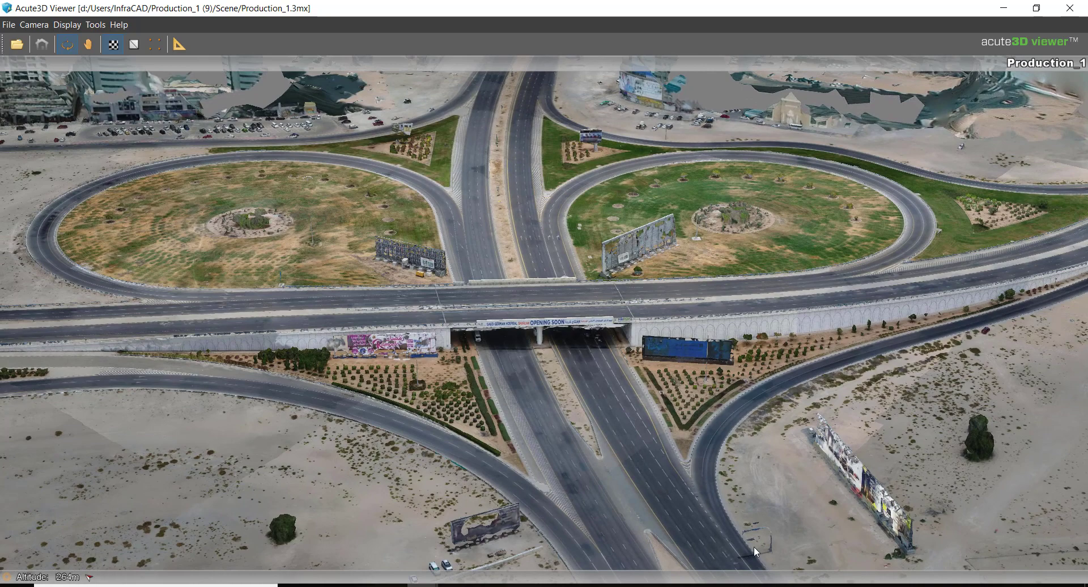
Display the mesh wireframe over the interchange and turn it off again.
{"action": "left_click_drag", "start_coordinate": [753, 442], "coordinate": [129, 120]}
{"action": "left_click", "coordinate": [135, 44]}
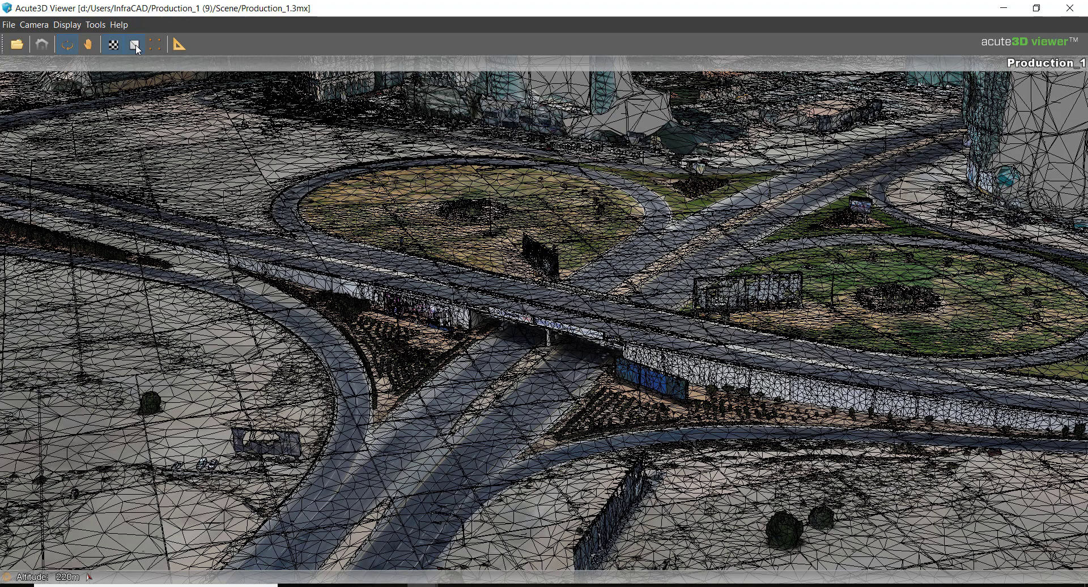
{"action": "left_click", "coordinate": [135, 44]}
{"action": "scroll", "coordinate": [566, 339], "scroll_direction": "up", "scroll_amount": 5}
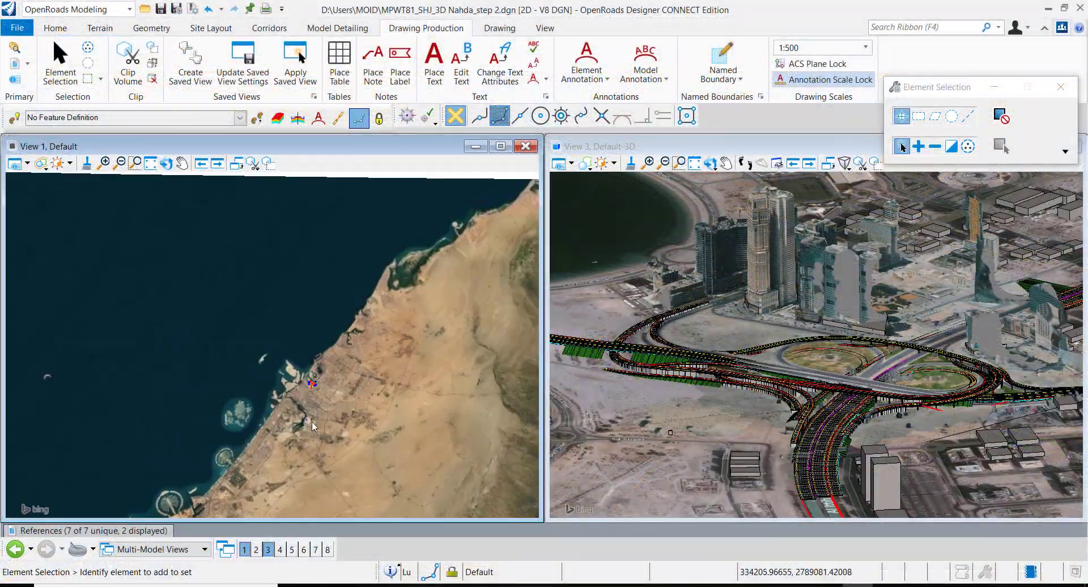
Switch to OpenRoads Designer and examine the interchange design linework in the 2D plan view.
{"action": "scroll", "coordinate": [320, 403], "scroll_direction": "up", "scroll_amount": 8}
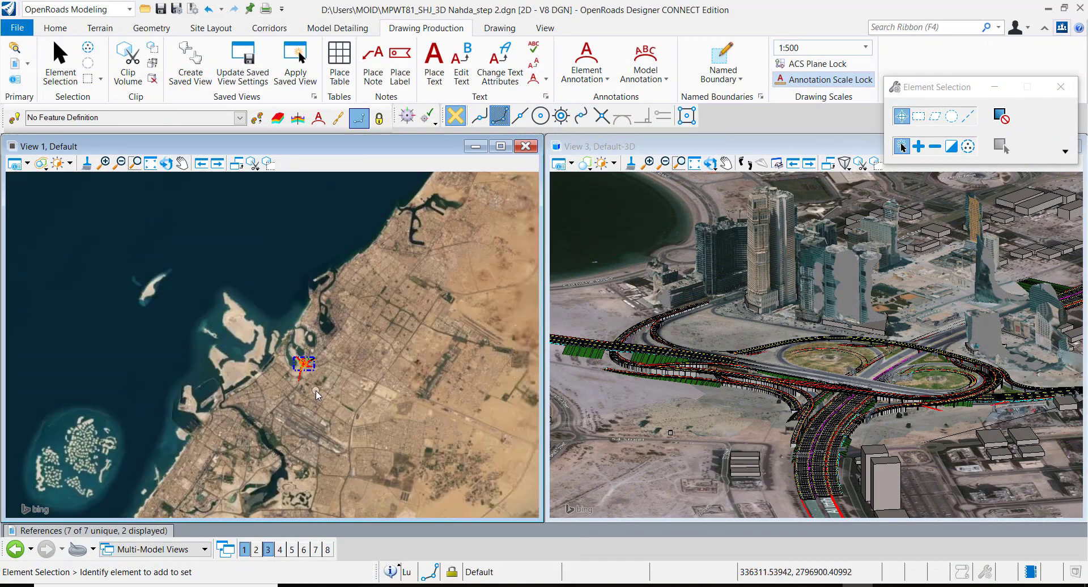
{"action": "scroll", "coordinate": [278, 309], "scroll_direction": "up", "scroll_amount": 5}
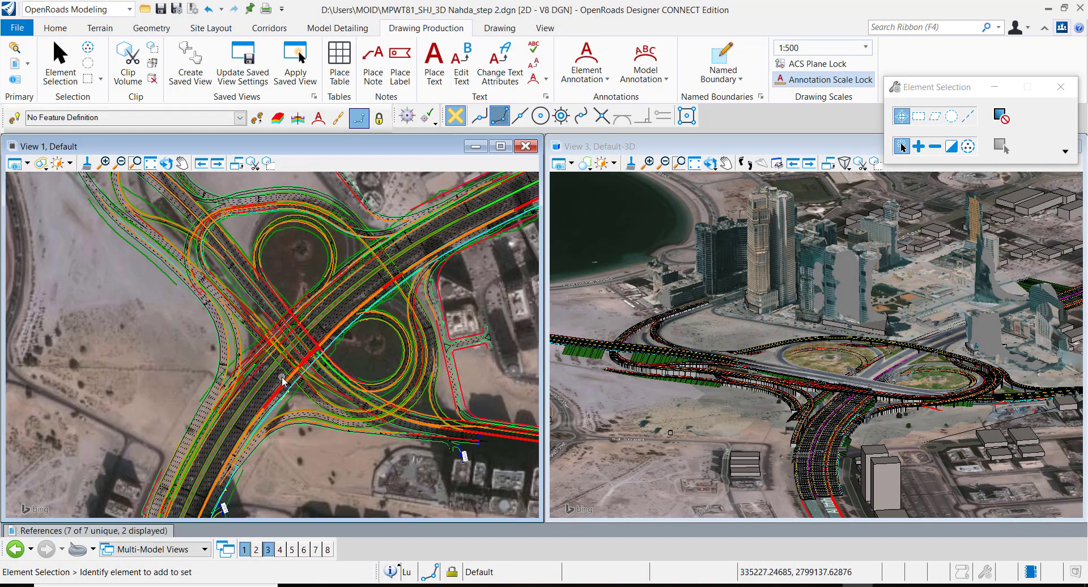
{"action": "scroll", "coordinate": [80, 331], "scroll_direction": "down", "scroll_amount": 4}
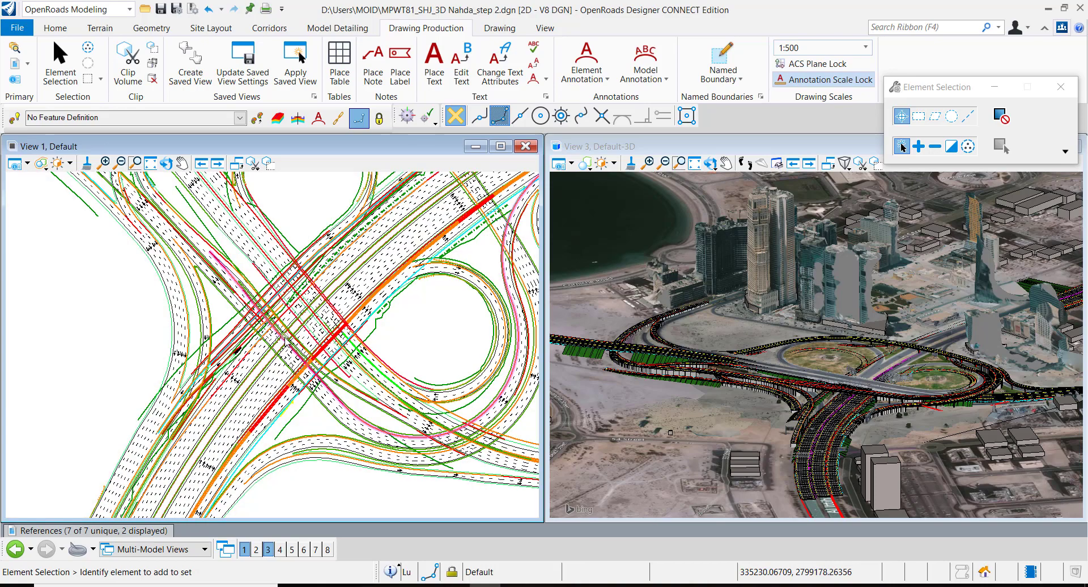
{"action": "scroll", "coordinate": [300, 331], "scroll_direction": "up", "scroll_amount": 3}
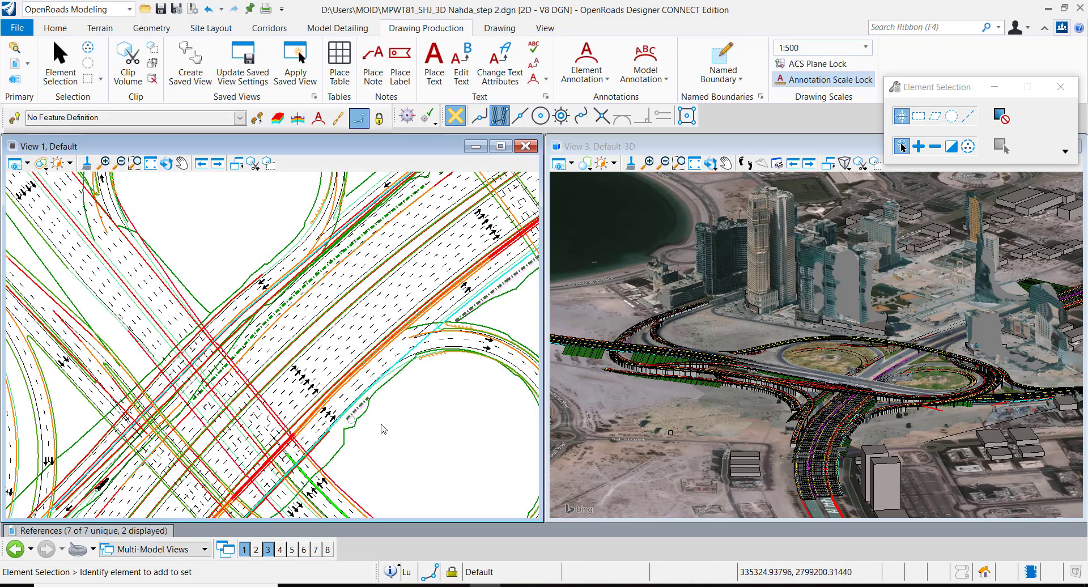
{"action": "scroll", "coordinate": [416, 430], "scroll_direction": "down", "scroll_amount": 3}
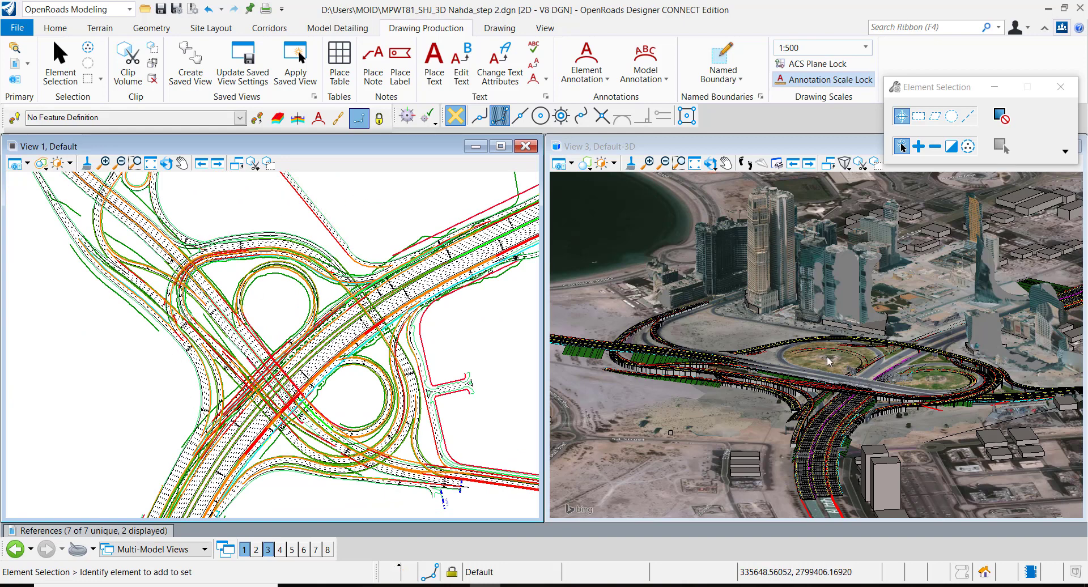
Maximize the Default-3D view and examine the proposed ramps and piers against the existing flyover in the reality mesh.
{"action": "double_click", "coordinate": [775, 145]}
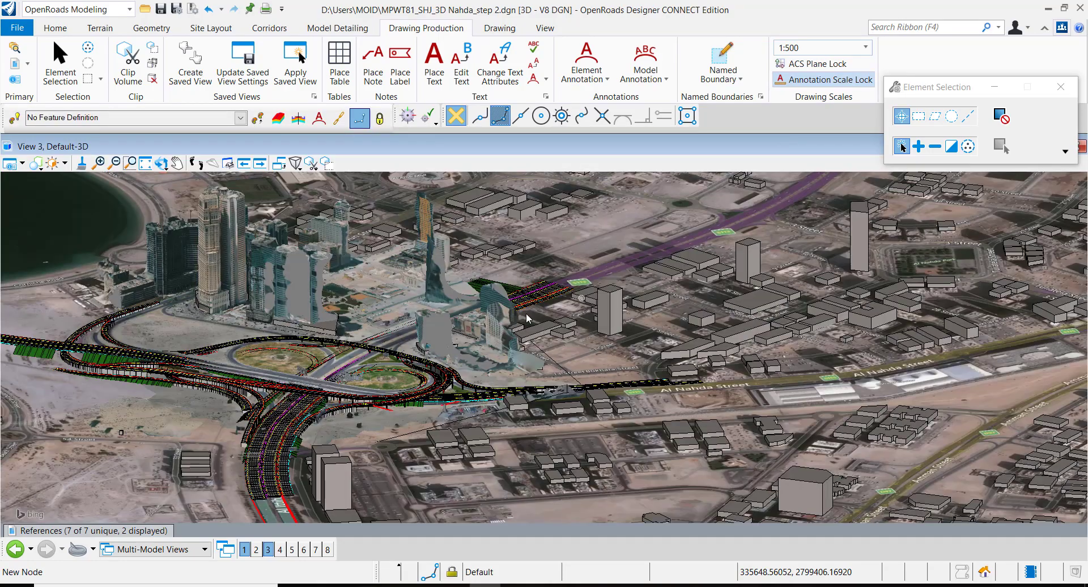
{"action": "middle_click_drag", "start_coordinate": [381, 295], "coordinate": [553, 309]}
{"action": "middle_click_drag", "start_coordinate": [425, 391], "coordinate": [589, 452], "text": "shift"}
{"action": "scroll", "coordinate": [447, 448], "scroll_direction": "up", "scroll_amount": 1}
{"action": "middle_click_drag", "start_coordinate": [399, 433], "coordinate": [496, 403], "text": "shift"}
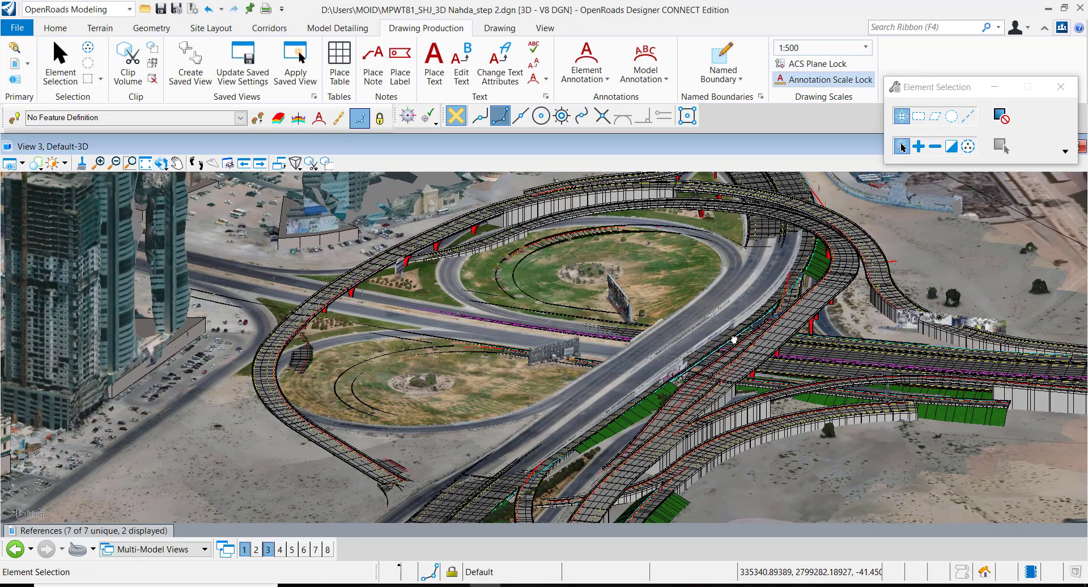
{"action": "scroll", "coordinate": [735, 344], "scroll_direction": "up", "scroll_amount": 5}
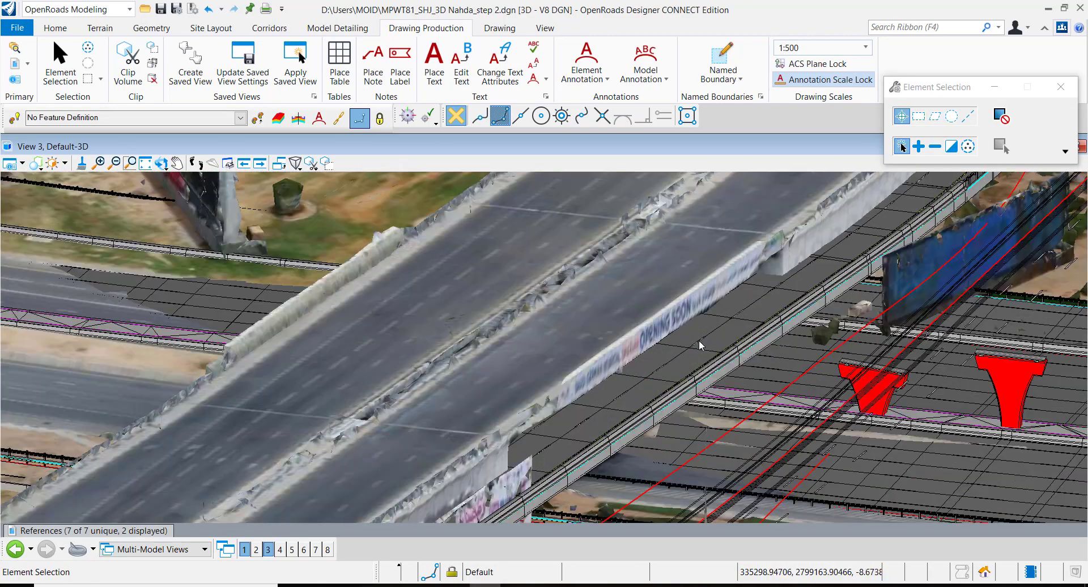
{"action": "scroll", "coordinate": [684, 365], "scroll_direction": "down", "scroll_amount": 6}
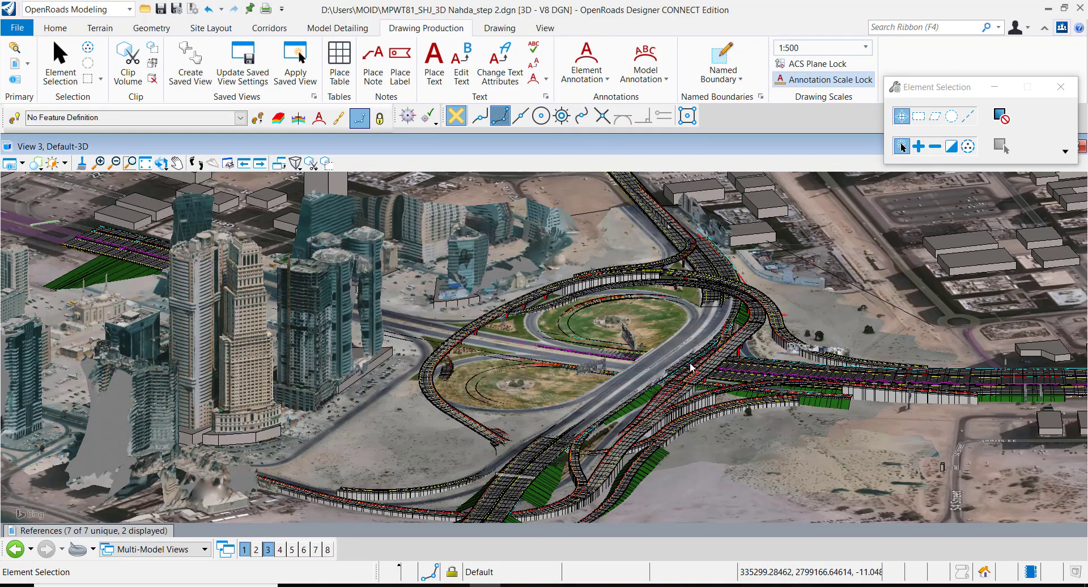
{"action": "middle_click_drag", "start_coordinate": [756, 363], "coordinate": [553, 399], "text": "shift"}
Turn off the display of the Production_1.3mx reality mesh reference.
{"action": "mouse_move", "coordinate": [153, 532]}
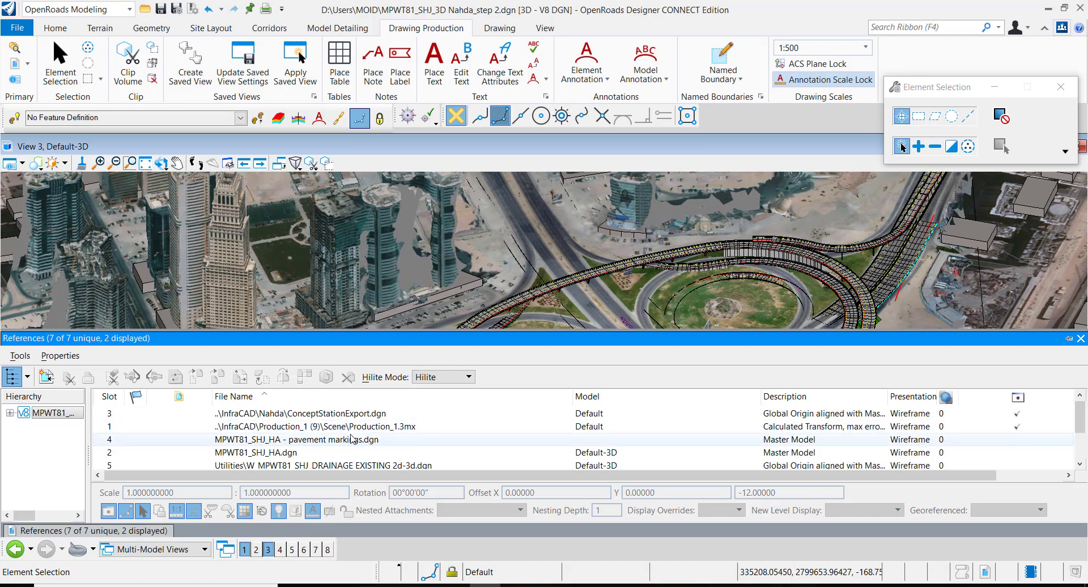
{"action": "left_click", "coordinate": [352, 427]}
{"action": "left_click", "coordinate": [110, 512]}
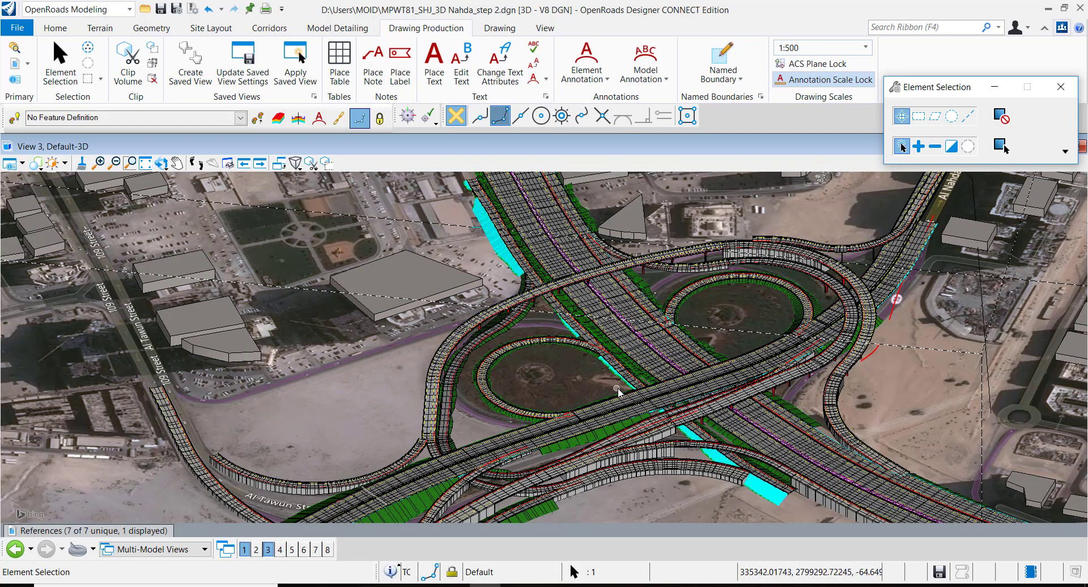
Examine the guardrail end piece where the loop ramp merges with the road in the 3D model.
{"action": "scroll", "coordinate": [617, 388], "scroll_direction": "up", "scroll_amount": 3}
{"action": "middle_click_drag", "start_coordinate": [618, 390], "coordinate": [531, 395]}
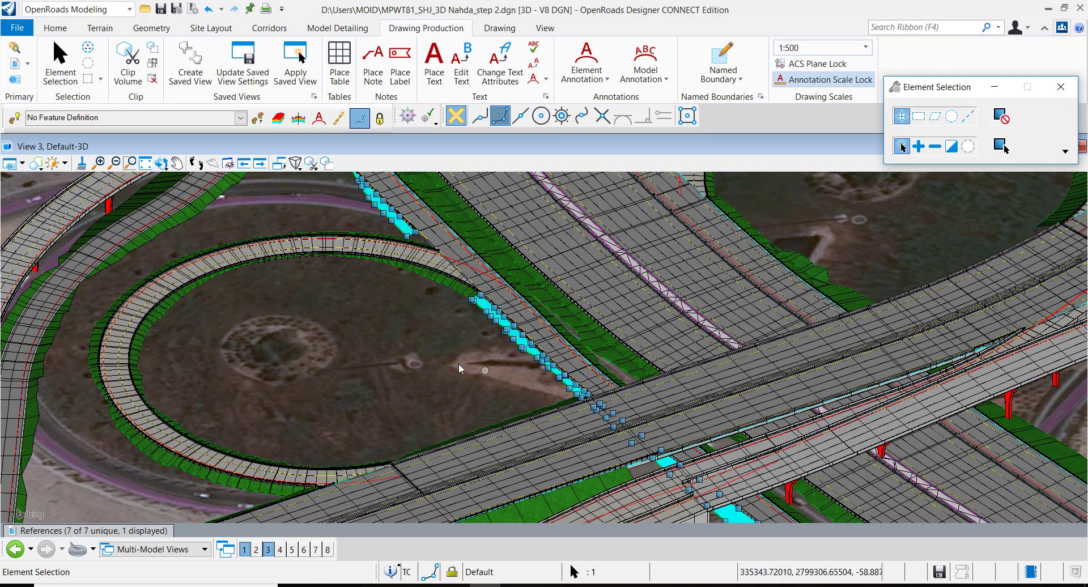
{"action": "middle_click_drag", "start_coordinate": [520, 274], "coordinate": [550, 387]}
{"action": "middle_click_drag", "start_coordinate": [645, 327], "coordinate": [347, 402], "text": "shift"}
{"action": "scroll", "coordinate": [335, 400], "scroll_direction": "up", "scroll_amount": 2}
{"action": "scroll", "coordinate": [327, 389], "scroll_direction": "up", "scroll_amount": 8}
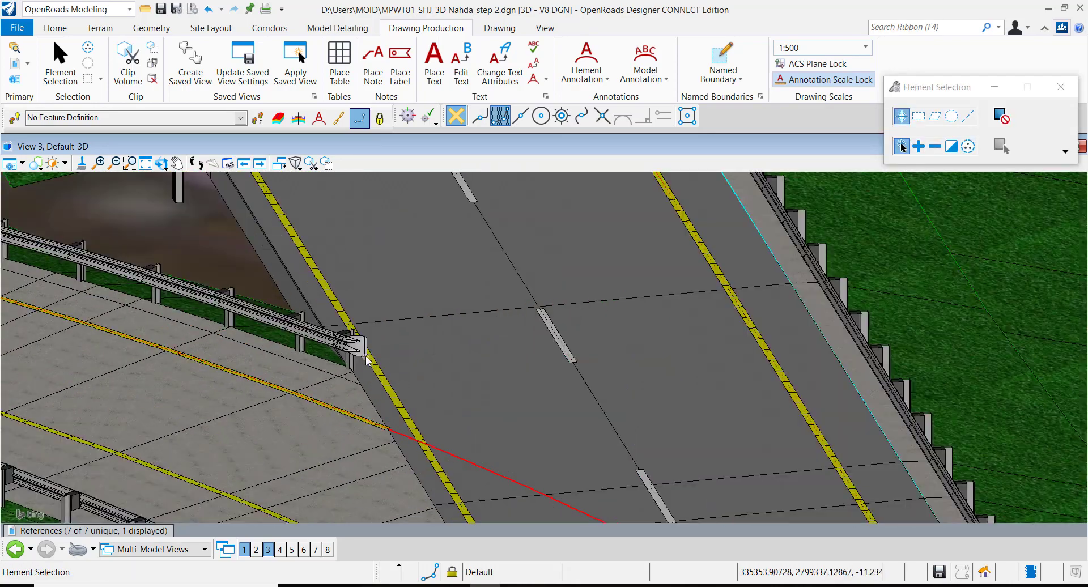
{"action": "scroll", "coordinate": [327, 316], "scroll_direction": "up", "scroll_amount": 2}
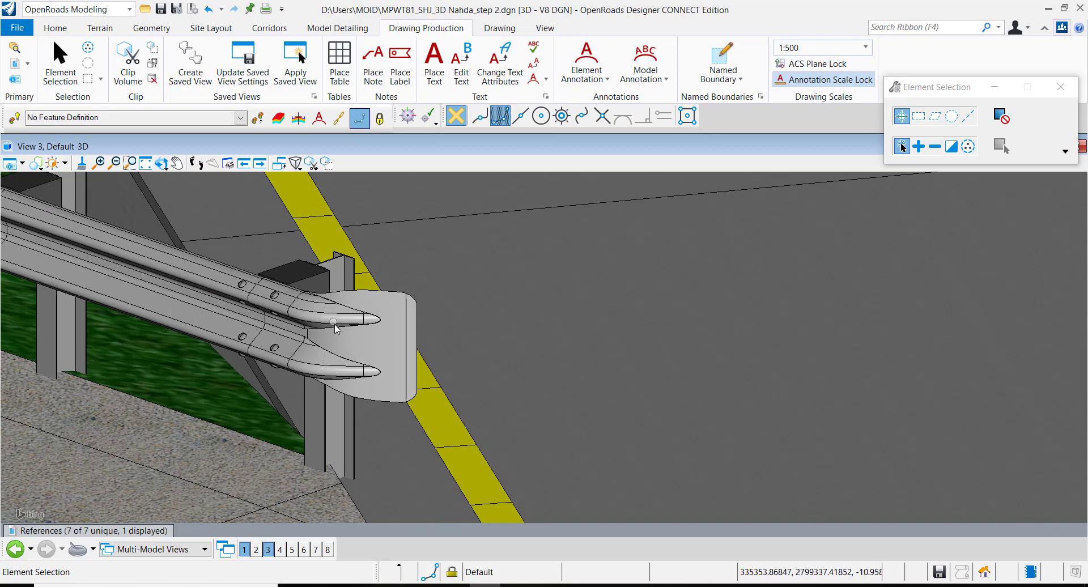
{"action": "scroll", "coordinate": [335, 328], "scroll_direction": "down", "scroll_amount": 10}
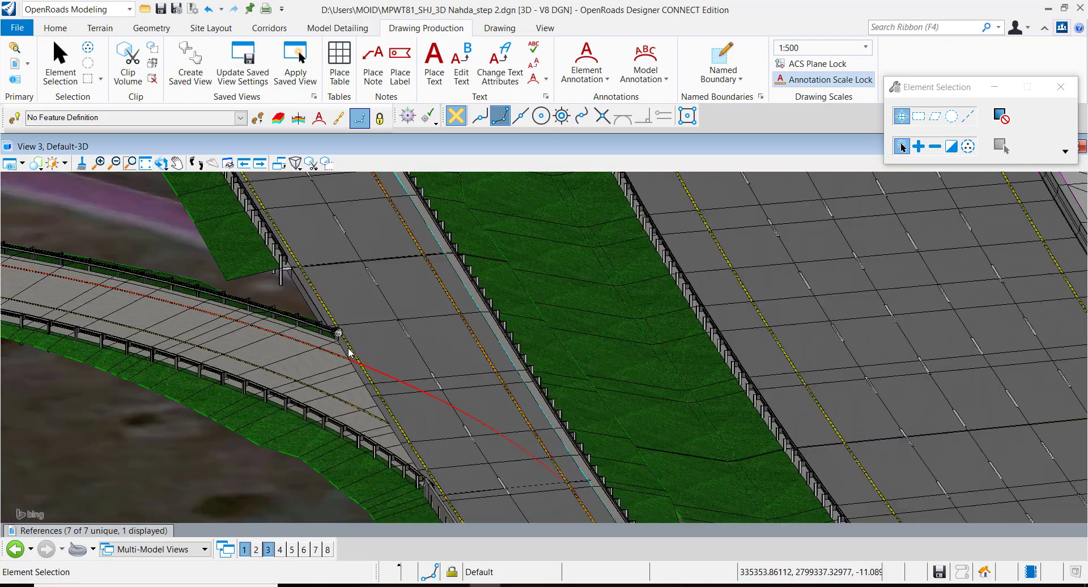
Examine the elevated ramps, their parapets and the ends of the retaining walls in the 3D model.
{"action": "scroll", "coordinate": [349, 352], "scroll_direction": "down", "scroll_amount": 8}
{"action": "middle_click_drag", "start_coordinate": [445, 354], "coordinate": [400, 292]}
{"action": "middle_click_drag", "start_coordinate": [364, 411], "coordinate": [646, 401], "text": "shift"}
{"action": "scroll", "coordinate": [460, 432], "scroll_direction": "up", "scroll_amount": 8}
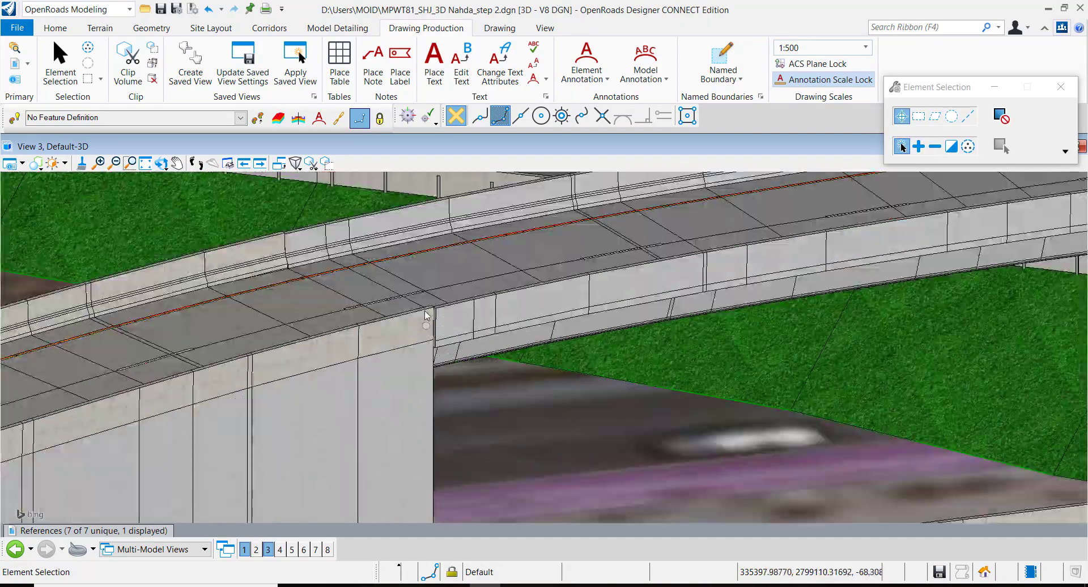
{"action": "middle_click_drag", "start_coordinate": [425, 311], "coordinate": [437, 352]}
{"action": "middle_click_drag", "start_coordinate": [362, 327], "coordinate": [575, 452], "text": "shift"}
{"action": "middle_click_drag", "start_coordinate": [444, 391], "coordinate": [529, 395], "text": "shift"}
{"action": "scroll", "coordinate": [533, 395], "scroll_direction": "down", "scroll_amount": 3}
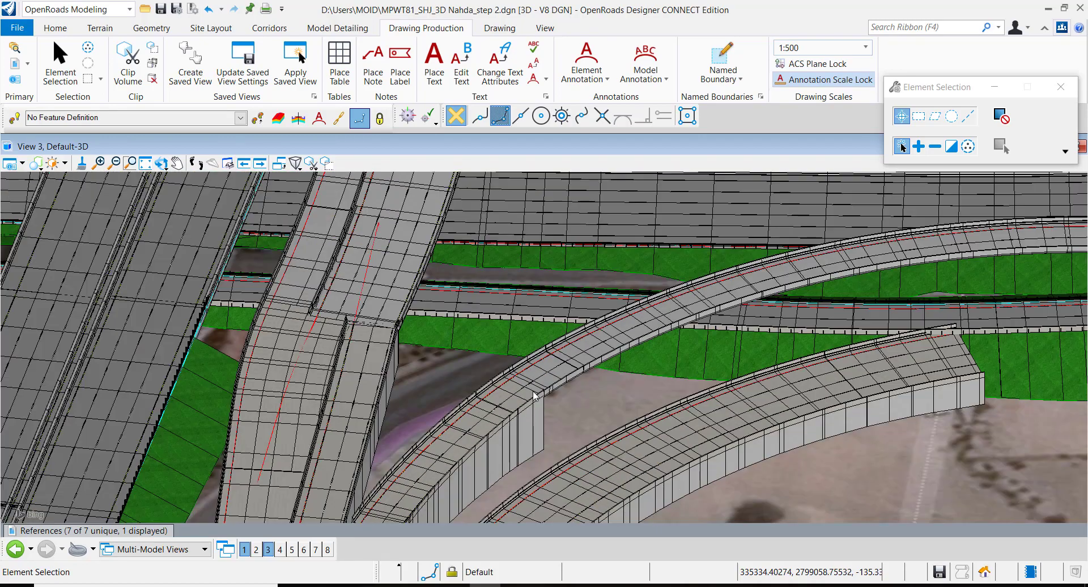
{"action": "scroll", "coordinate": [533, 395], "scroll_direction": "down", "scroll_amount": 2}
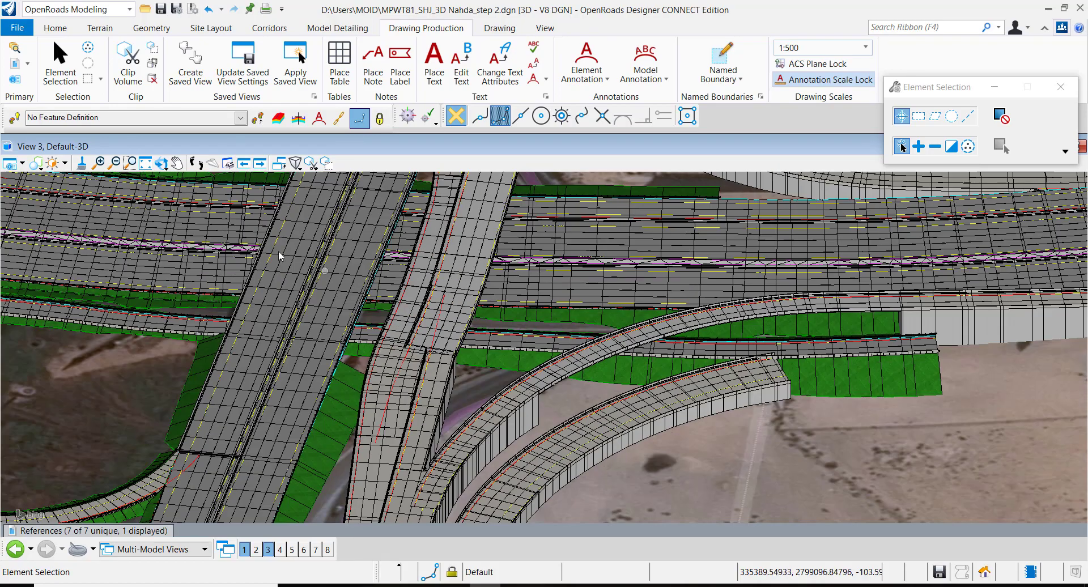
Rotate the 3D view dynamically around the main highway's median to look along the carriageway beneath the overpass.
{"action": "middle_click_drag", "start_coordinate": [425, 311], "coordinate": [798, 436]}
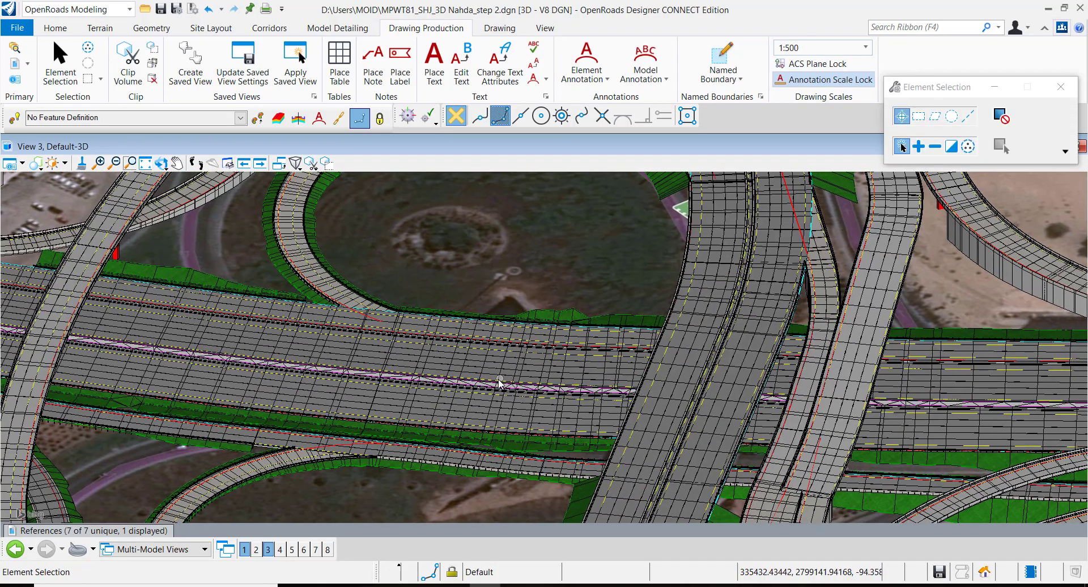
{"action": "scroll", "coordinate": [499, 384], "scroll_direction": "up", "scroll_amount": 2}
{"action": "scroll", "coordinate": [418, 234], "scroll_direction": "up", "scroll_amount": 2}
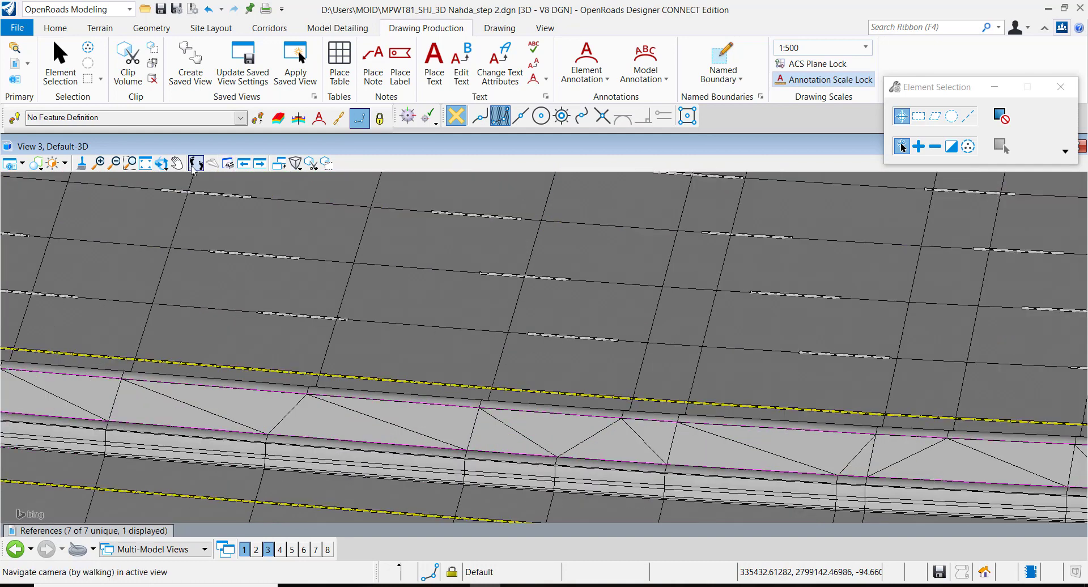
{"action": "left_click", "coordinate": [161, 163]}
{"action": "left_click", "coordinate": [205, 179]}
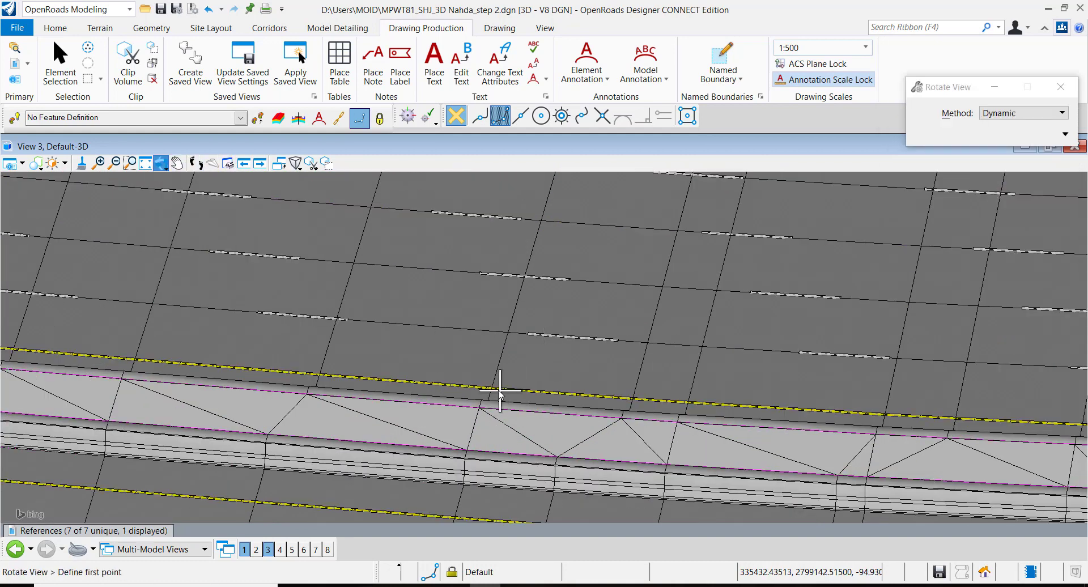
{"action": "left_click", "coordinate": [460, 432]}
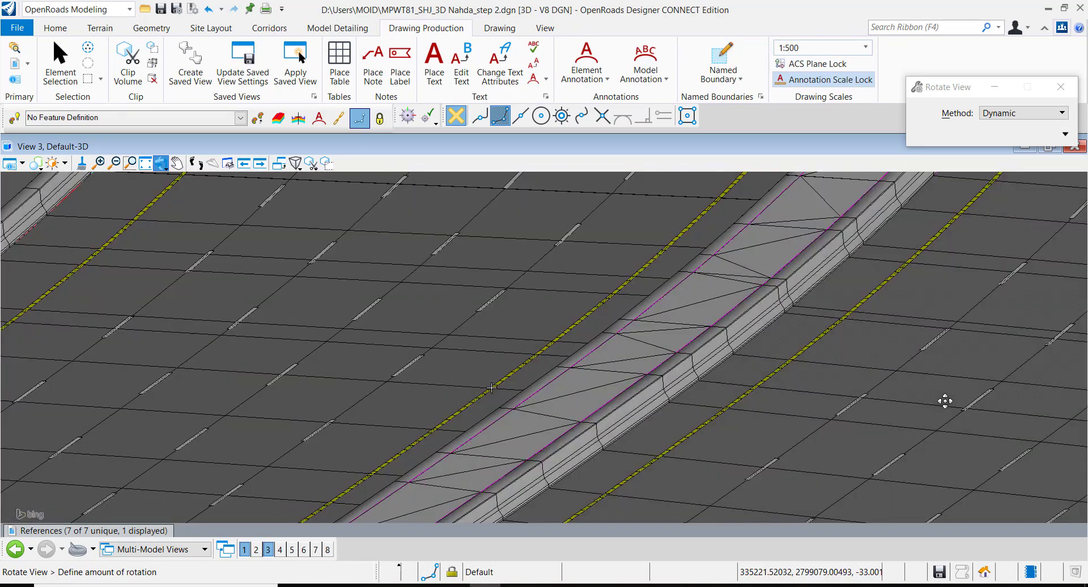
{"action": "left_click", "coordinate": [765, 394]}
{"action": "right_click", "coordinate": [766, 394]}
{"action": "scroll", "coordinate": [766, 395], "scroll_direction": "down", "scroll_amount": 6}
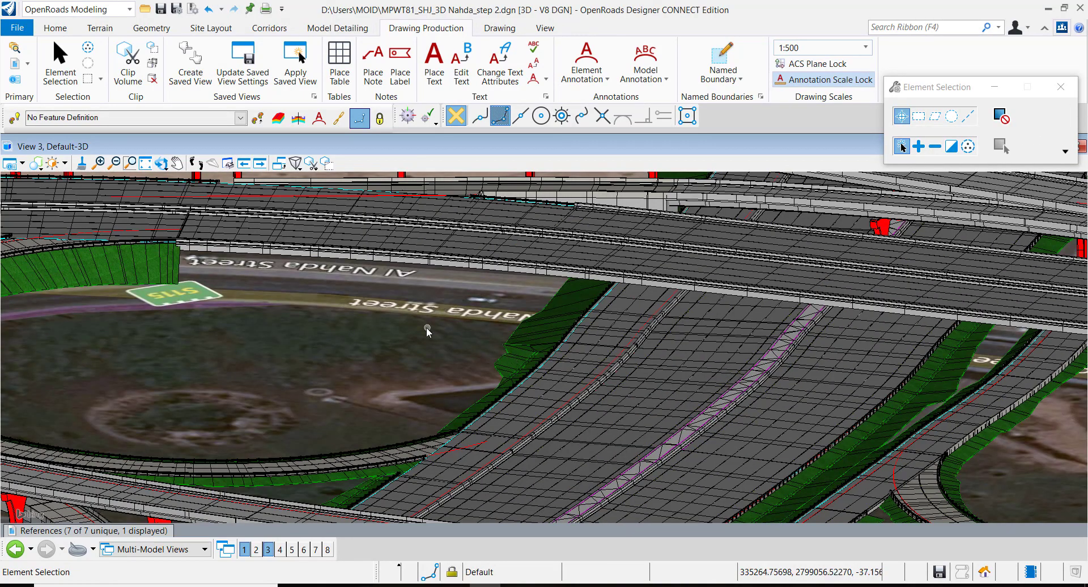
Turn on the display of the existing drainage, ETISALAT-Existing_2D-3D and ETISALAT-Existing_3D utility references.
{"action": "left_click", "coordinate": [116, 533]}
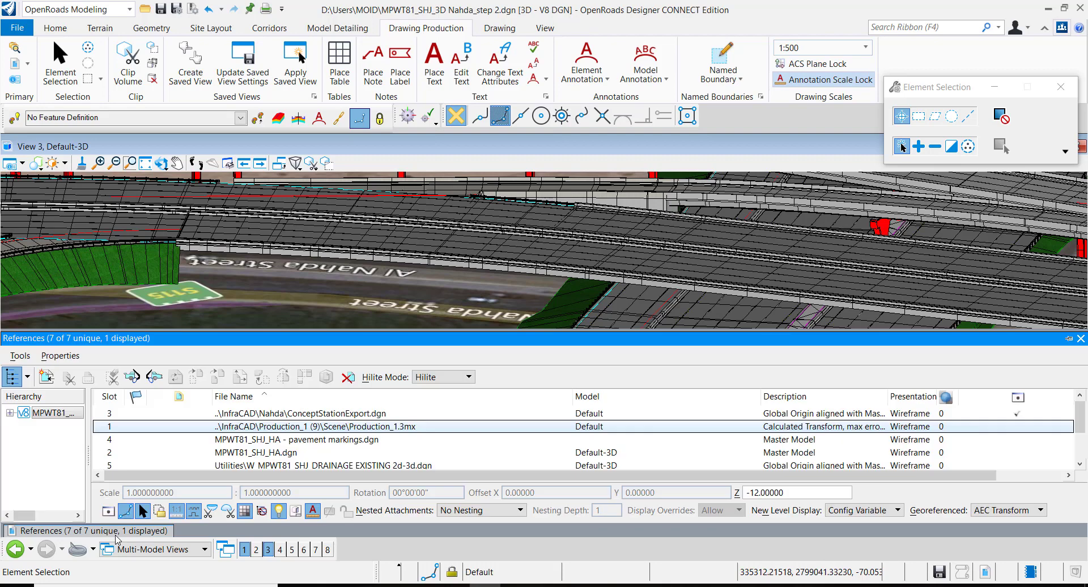
{"action": "left_click", "coordinate": [321, 454]}
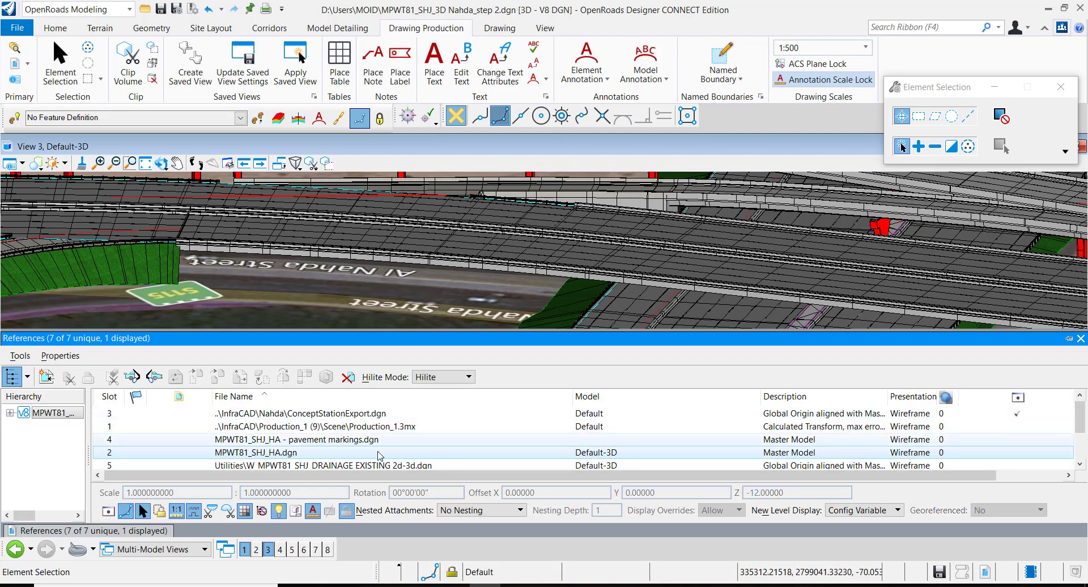
{"action": "scroll", "coordinate": [351, 450], "scroll_direction": "down", "scroll_amount": 1}
{"action": "left_click_drag", "start_coordinate": [369, 427], "coordinate": [371, 452]}
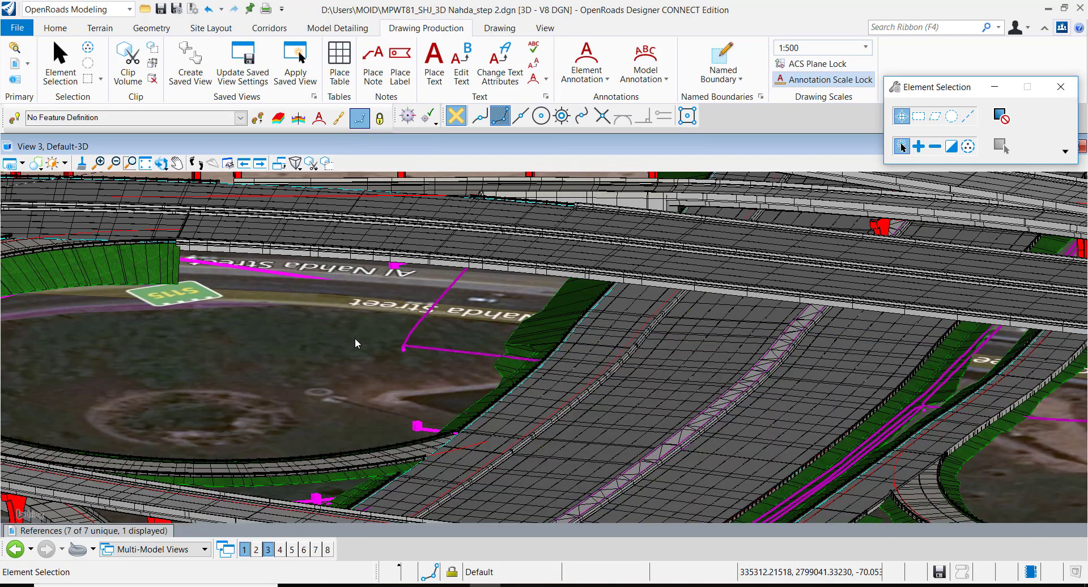
Examine the existing utility lines and chambers beside the highway and look through the list of attached references.
{"action": "scroll", "coordinate": [362, 345], "scroll_direction": "down", "scroll_amount": 5}
{"action": "scroll", "coordinate": [402, 391], "scroll_direction": "up", "scroll_amount": 8}
{"action": "left_click", "coordinate": [148, 531]}
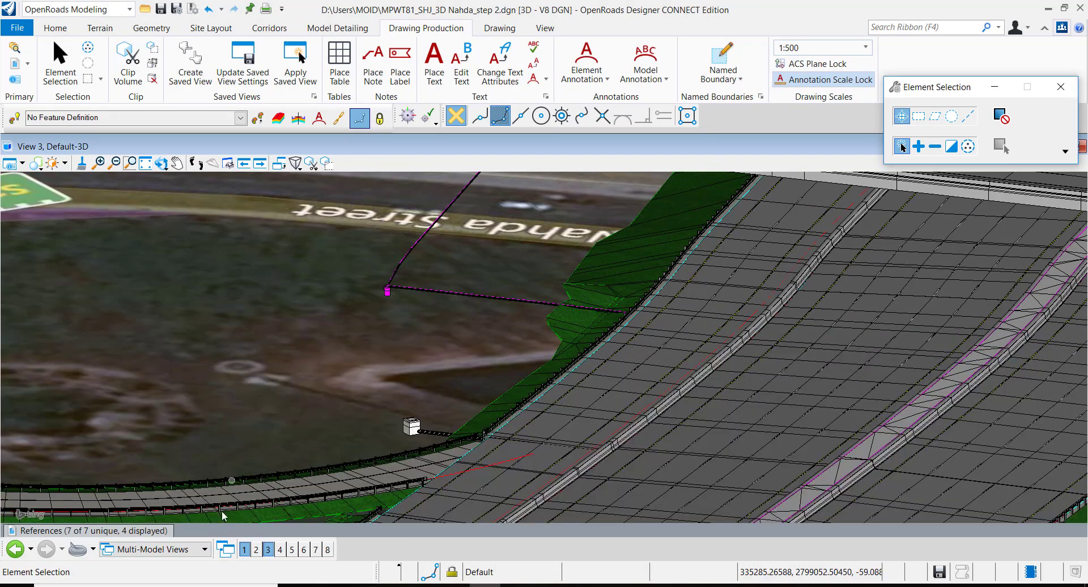
{"action": "mouse_move", "coordinate": [152, 531]}
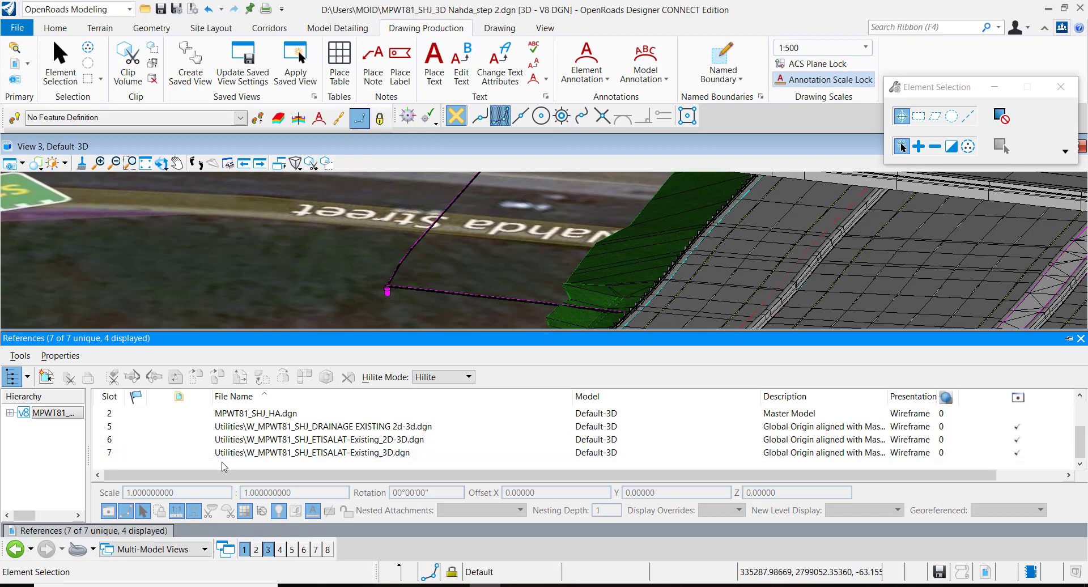
{"action": "scroll", "coordinate": [226, 458], "scroll_direction": "up", "scroll_amount": 1}
{"action": "scroll", "coordinate": [261, 437], "scroll_direction": "down", "scroll_amount": 3}
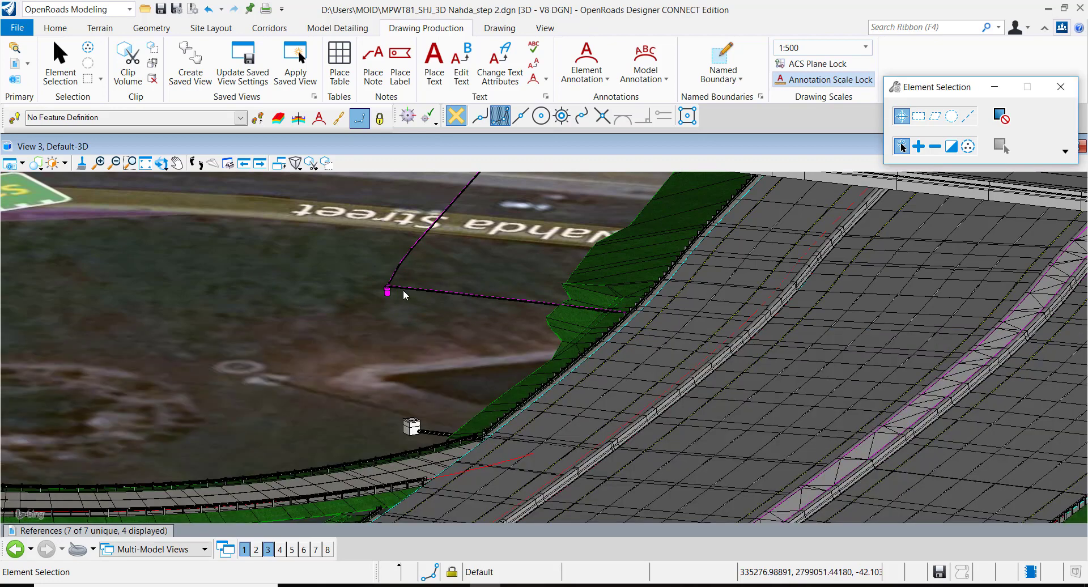
Examine the drainage chamber and its pipe where the loop ramp meets the main highway in the 3D model.
{"action": "scroll", "coordinate": [415, 434], "scroll_direction": "up", "scroll_amount": 2}
{"action": "scroll", "coordinate": [428, 429], "scroll_direction": "up", "scroll_amount": 3}
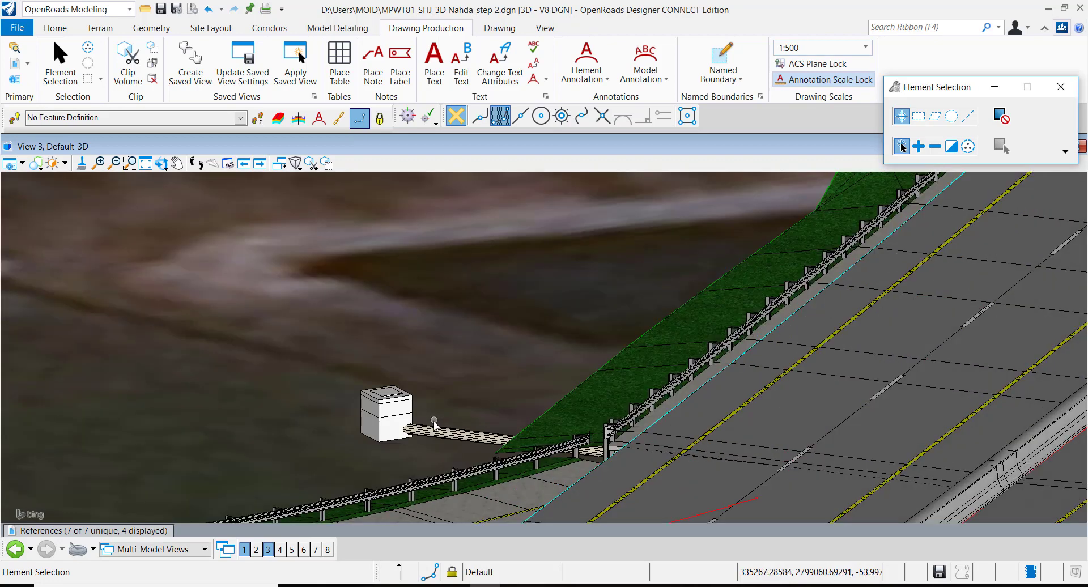
{"action": "middle_click_drag", "start_coordinate": [331, 402], "coordinate": [401, 425], "text": "shift"}
{"action": "scroll", "coordinate": [401, 422], "scroll_direction": "down", "scroll_amount": 4}
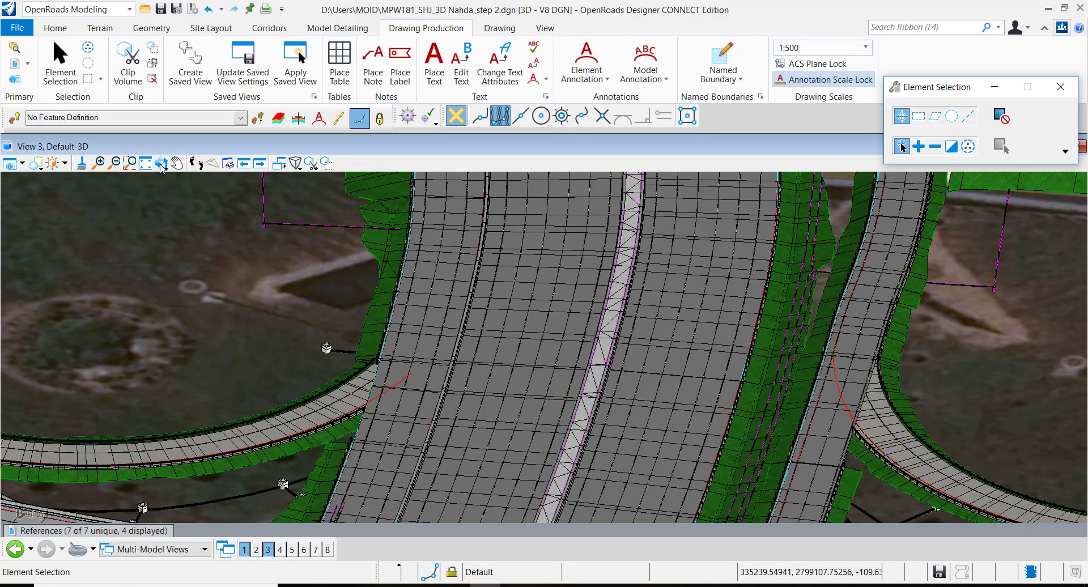
Rotate the 3D view dynamically around the loop ramp and examine the chambers and pipes between it and the overpass.
{"action": "left_click", "coordinate": [161, 164]}
{"action": "left_click", "coordinate": [179, 179]}
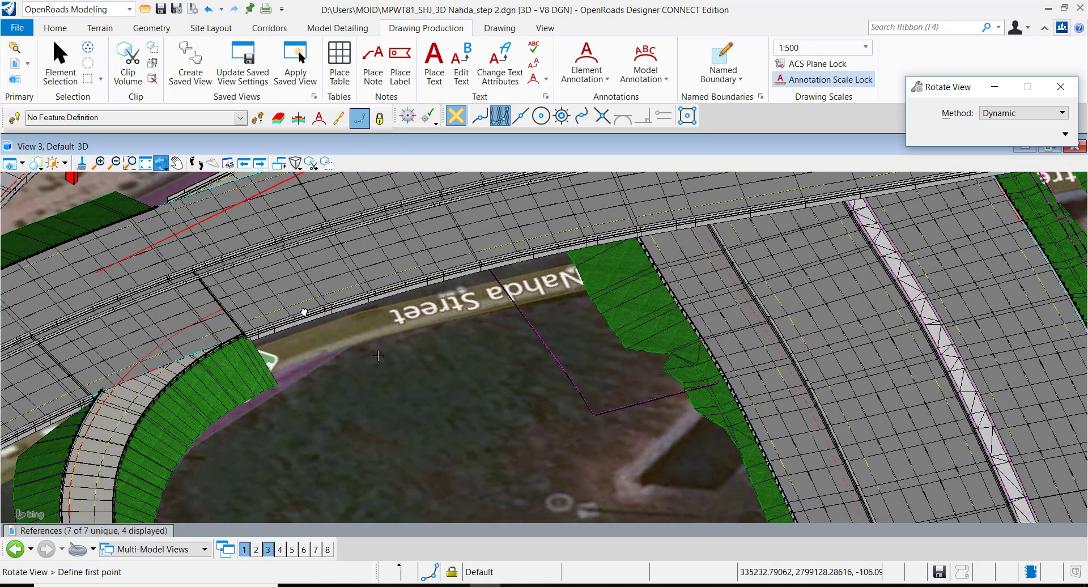
{"action": "left_click", "coordinate": [105, 235]}
{"action": "middle_click_drag", "start_coordinate": [259, 290], "coordinate": [257, 289]}
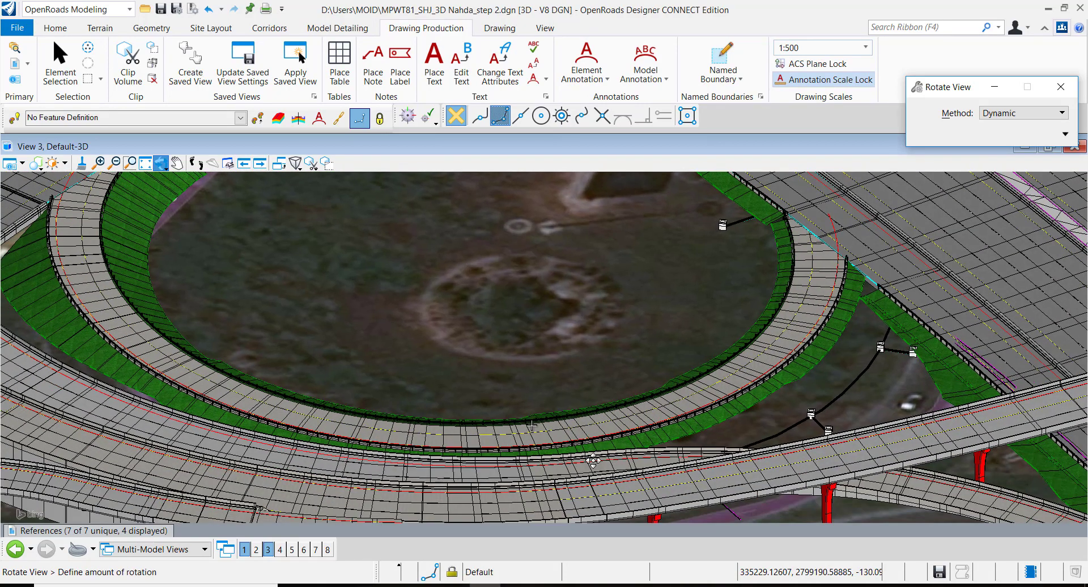
{"action": "left_click", "coordinate": [649, 377]}
{"action": "right_click", "coordinate": [650, 378]}
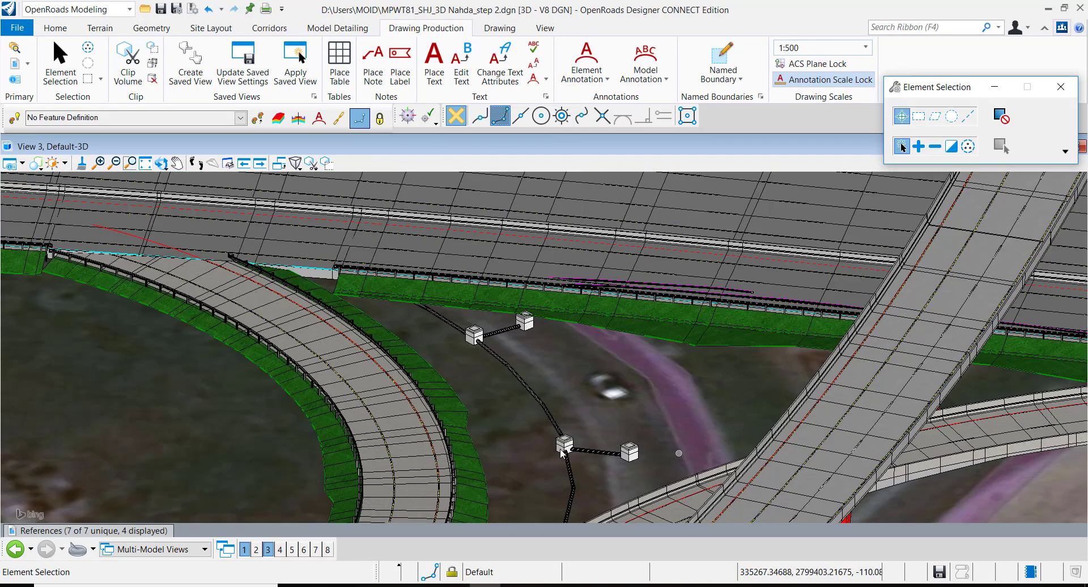
{"action": "scroll", "coordinate": [562, 453], "scroll_direction": "up", "scroll_amount": 5}
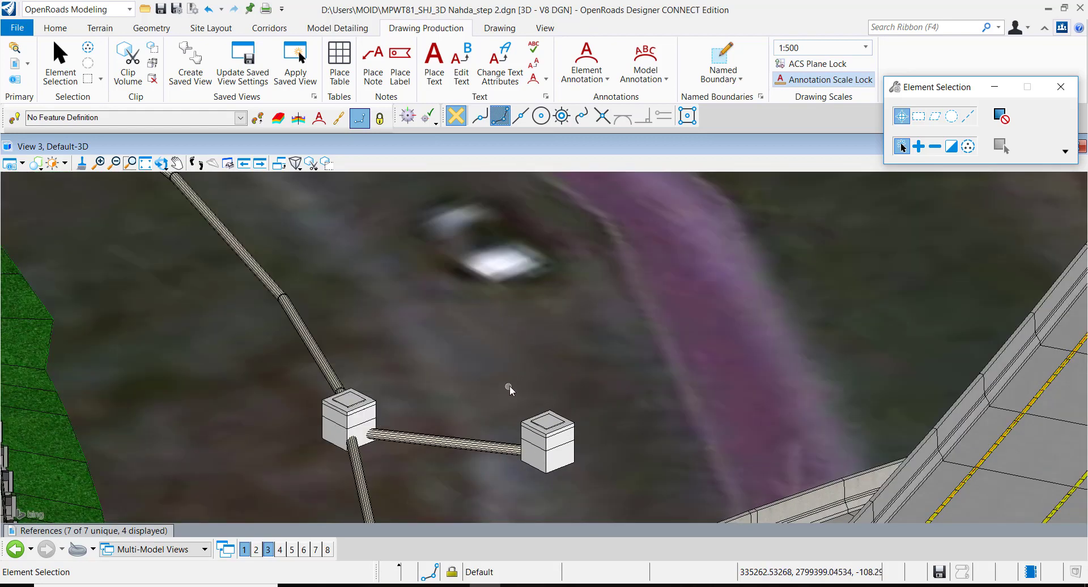
{"action": "scroll", "coordinate": [510, 385], "scroll_direction": "down", "scroll_amount": 3}
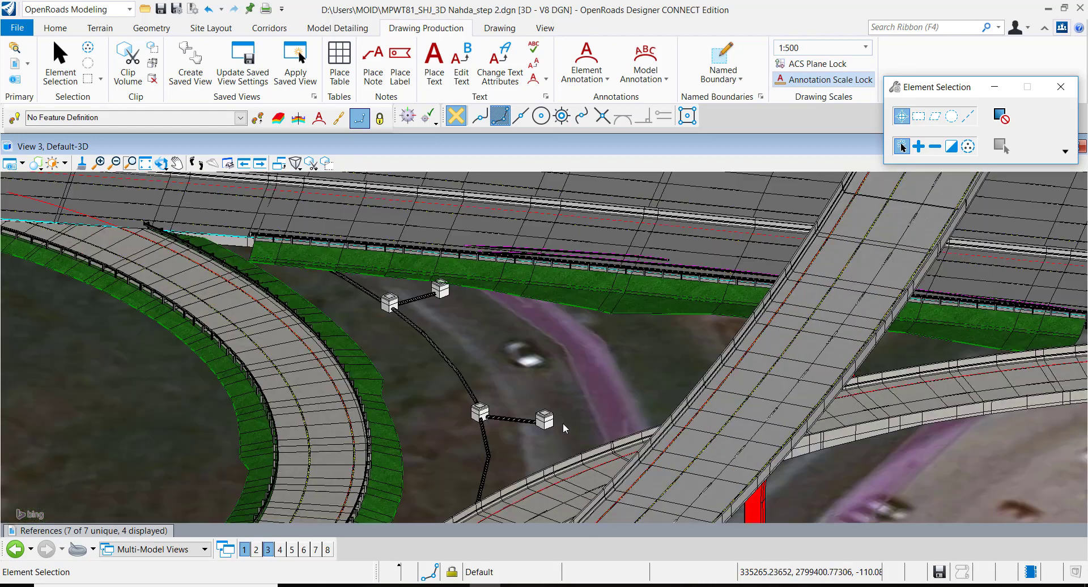
{"action": "scroll", "coordinate": [563, 423], "scroll_direction": "down", "scroll_amount": 2}
{"action": "scroll", "coordinate": [563, 423], "scroll_direction": "down", "scroll_amount": 2}
Restore the 3D view beside the 2D plan view and show the whole interchange in plan.
{"action": "double_click", "coordinate": [414, 147]}
{"action": "left_click", "coordinate": [468, 367]}
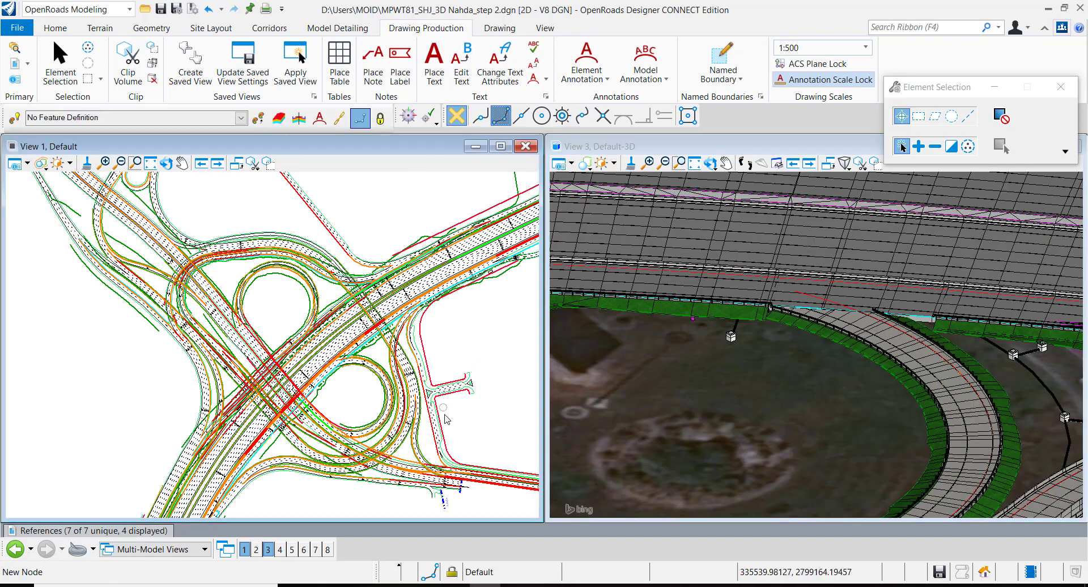
{"action": "scroll", "coordinate": [461, 407], "scroll_direction": "down", "scroll_amount": 4}
{"action": "middle_click_drag", "start_coordinate": [473, 405], "coordinate": [357, 406]}
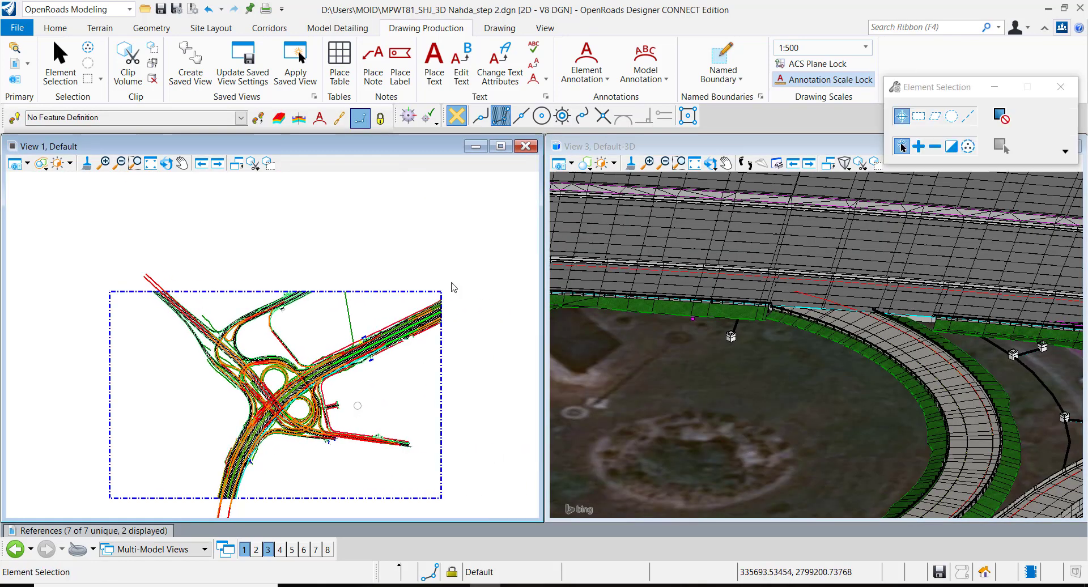
Set up a civil plan named boundary with the drawing seed A1 - Plan and Profile - PLAN.
{"action": "left_click", "coordinate": [724, 55]}
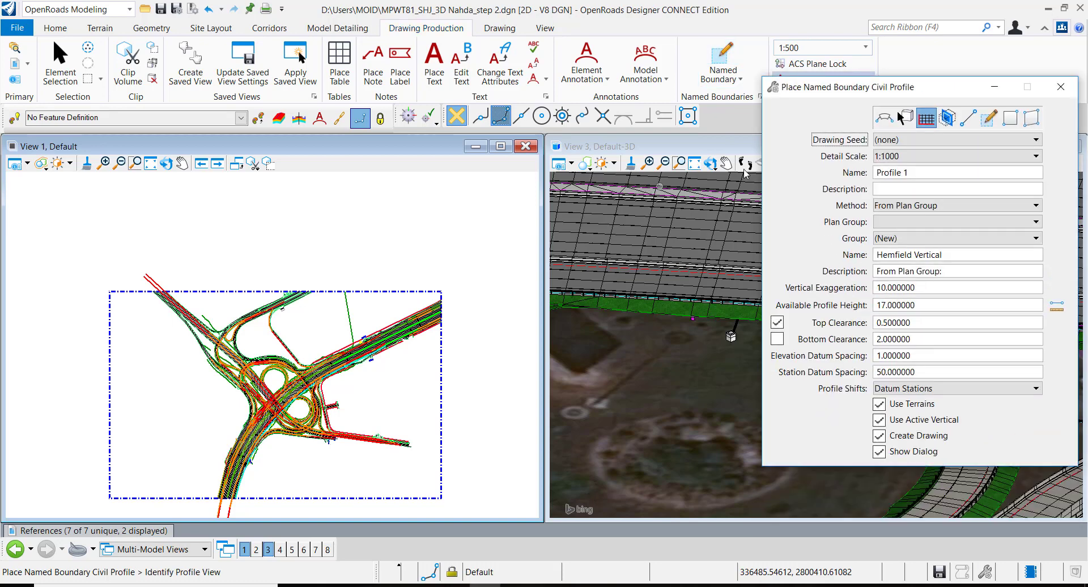
{"action": "left_click_drag", "start_coordinate": [897, 91], "coordinate": [658, 105]}
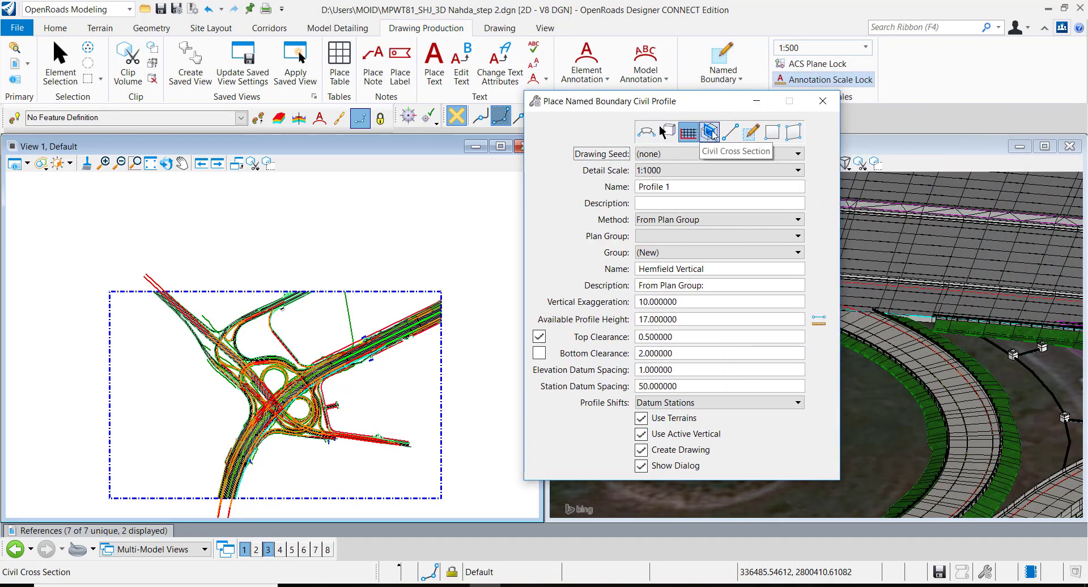
{"action": "left_click", "coordinate": [645, 132]}
{"action": "left_click", "coordinate": [661, 155]}
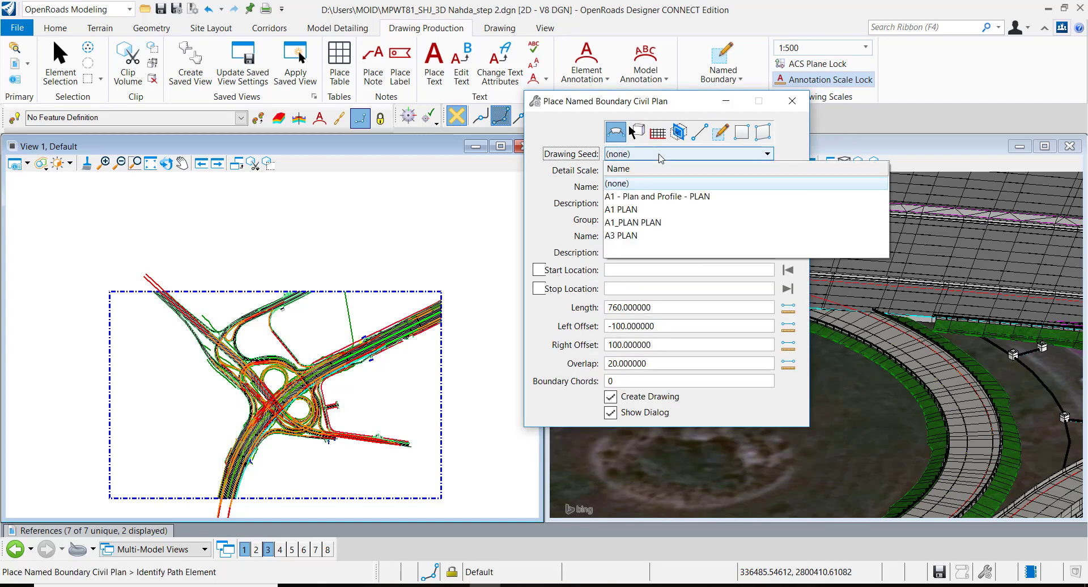
{"action": "left_click", "coordinate": [697, 197]}
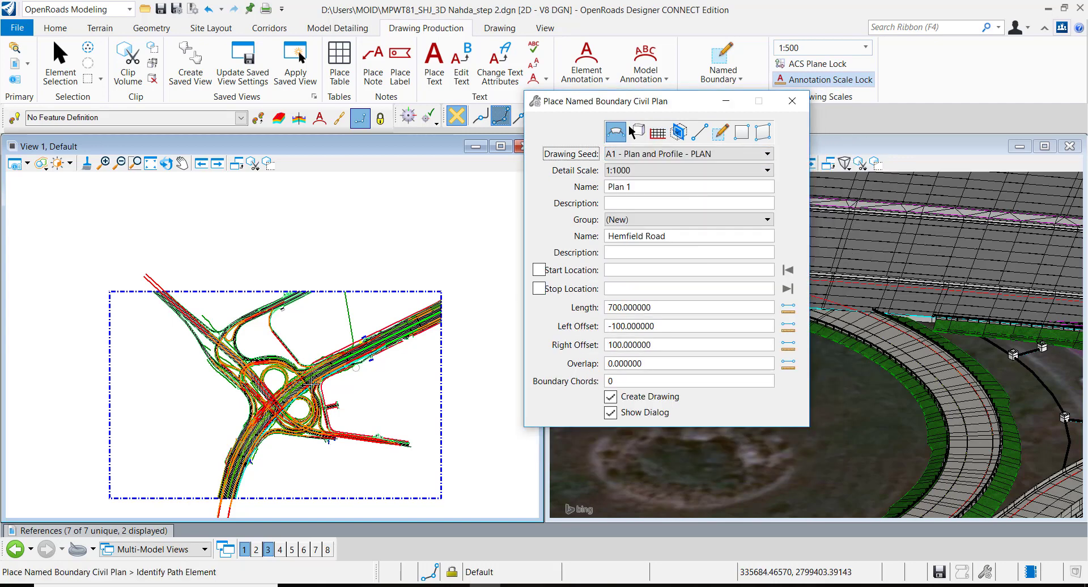
Place the plan boundary along the GeomBL2 alignment from 1+040.912 to 0+382.524 with 100 m offsets on both sides.
{"action": "scroll", "coordinate": [232, 354], "scroll_direction": "up", "scroll_amount": 3}
{"action": "scroll", "coordinate": [229, 340], "scroll_direction": "up", "scroll_amount": 2}
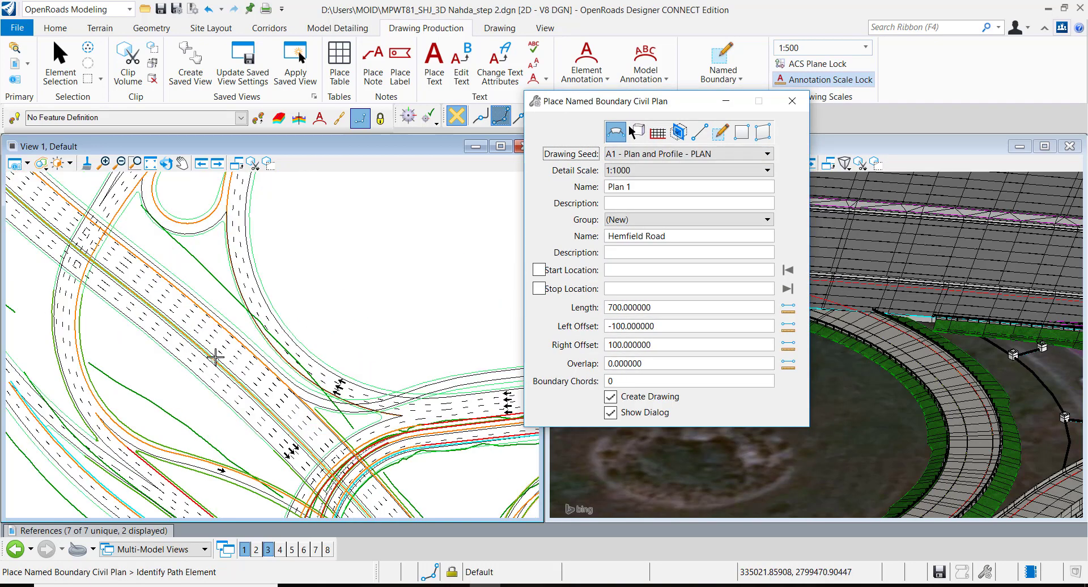
{"action": "left_click", "coordinate": [229, 335]}
{"action": "scroll", "coordinate": [193, 323], "scroll_direction": "down", "scroll_amount": 3}
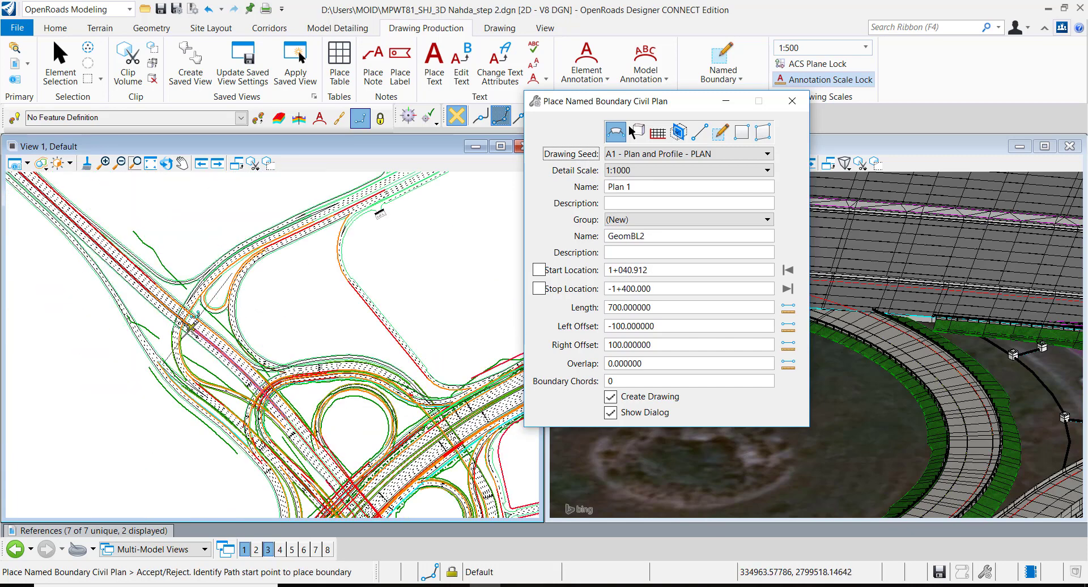
{"action": "middle_click_drag", "start_coordinate": [342, 453], "coordinate": [263, 288]}
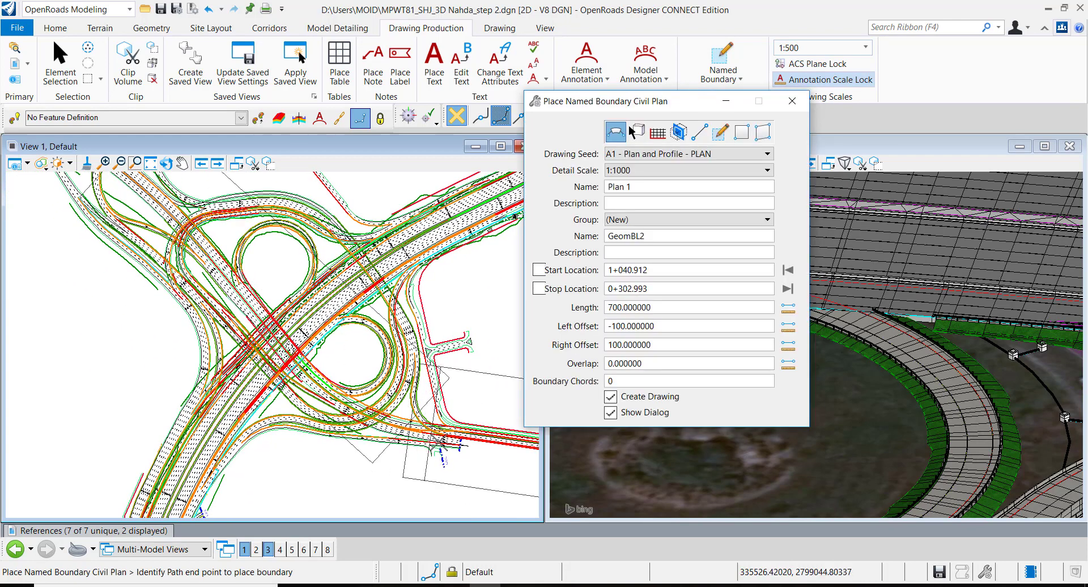
{"action": "left_click", "coordinate": [378, 443]}
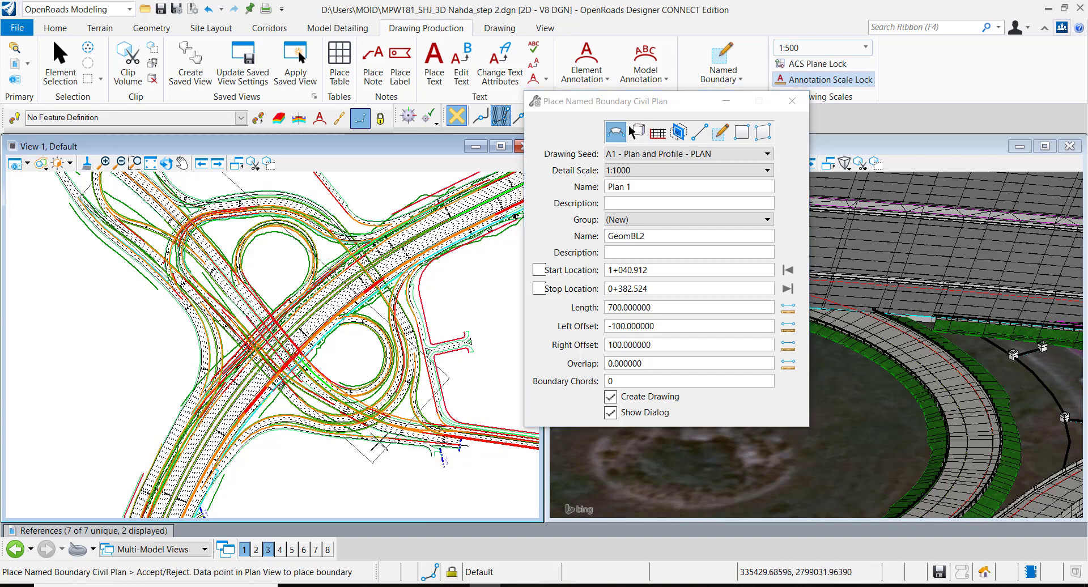
{"action": "left_click", "coordinate": [379, 443]}
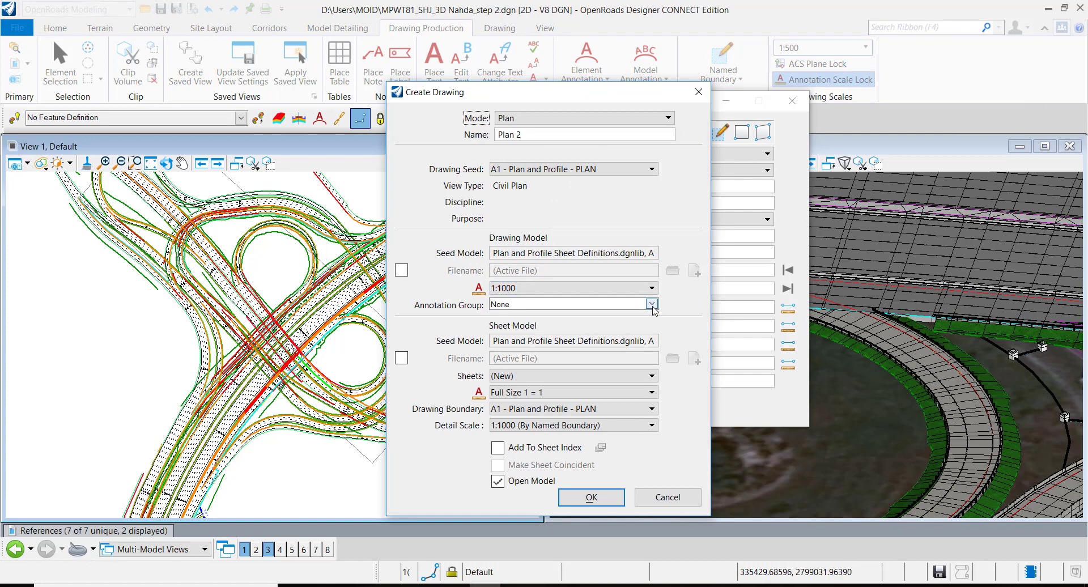
Create the Plan 2 drawing and its sheet at 1:1000 and open the sheet.
{"action": "left_click", "coordinate": [653, 307]}
{"action": "left_click", "coordinate": [653, 307]}
{"action": "left_click", "coordinate": [653, 307]}
{"action": "left_click", "coordinate": [681, 302]}
{"action": "left_click", "coordinate": [589, 492]}
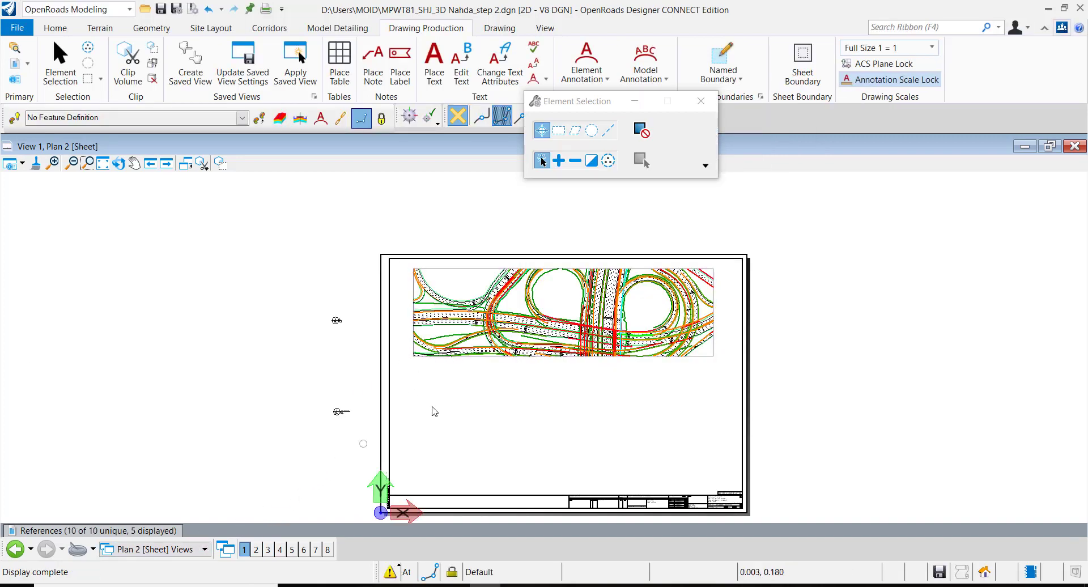
Examine the plan sheet's frame, title block and the road markings and edges in its plan viewport.
{"action": "scroll", "coordinate": [585, 325], "scroll_direction": "up", "scroll_amount": 2}
{"action": "scroll", "coordinate": [597, 383], "scroll_direction": "down", "scroll_amount": 1}
{"action": "middle_click_drag", "start_coordinate": [659, 503], "coordinate": [591, 382]}
{"action": "scroll", "coordinate": [619, 412], "scroll_direction": "up", "scroll_amount": 3}
{"action": "scroll", "coordinate": [538, 308], "scroll_direction": "down", "scroll_amount": 4}
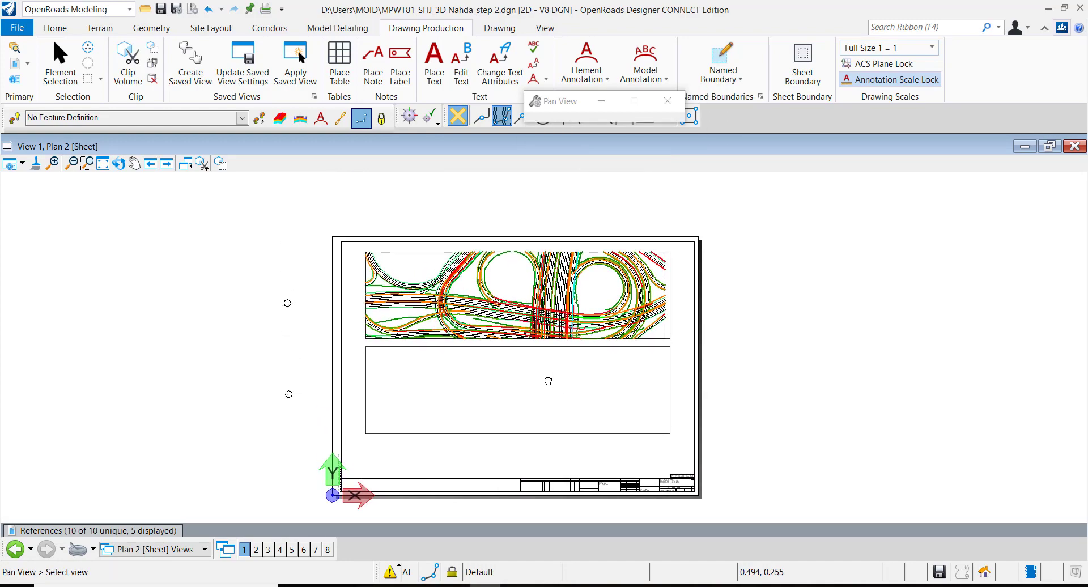
{"action": "scroll", "coordinate": [547, 311], "scroll_direction": "up", "scroll_amount": 6}
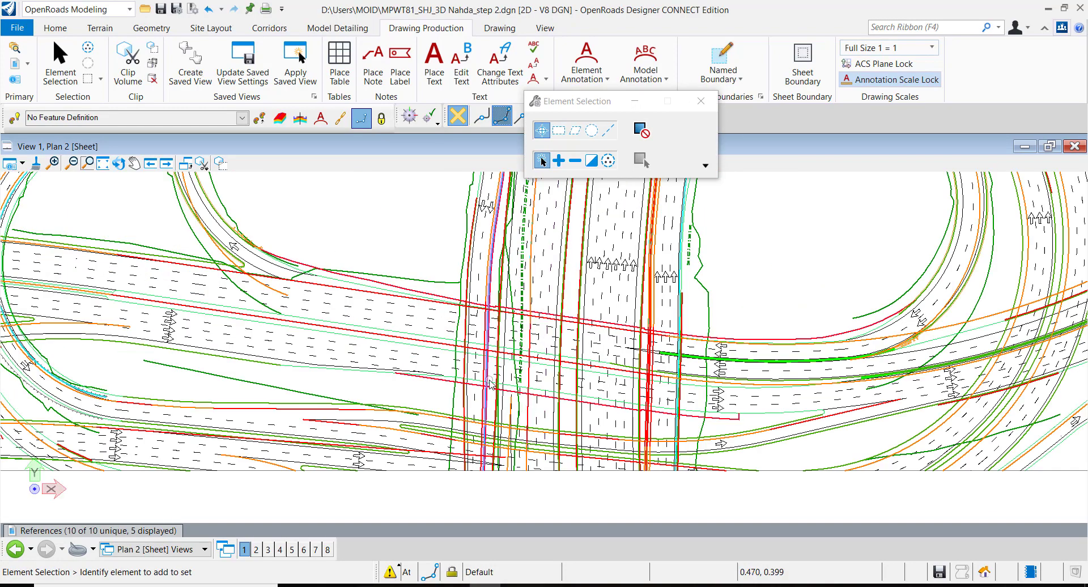
{"action": "scroll", "coordinate": [489, 381], "scroll_direction": "down", "scroll_amount": 2}
{"action": "middle_click_drag", "start_coordinate": [350, 291], "coordinate": [531, 327]}
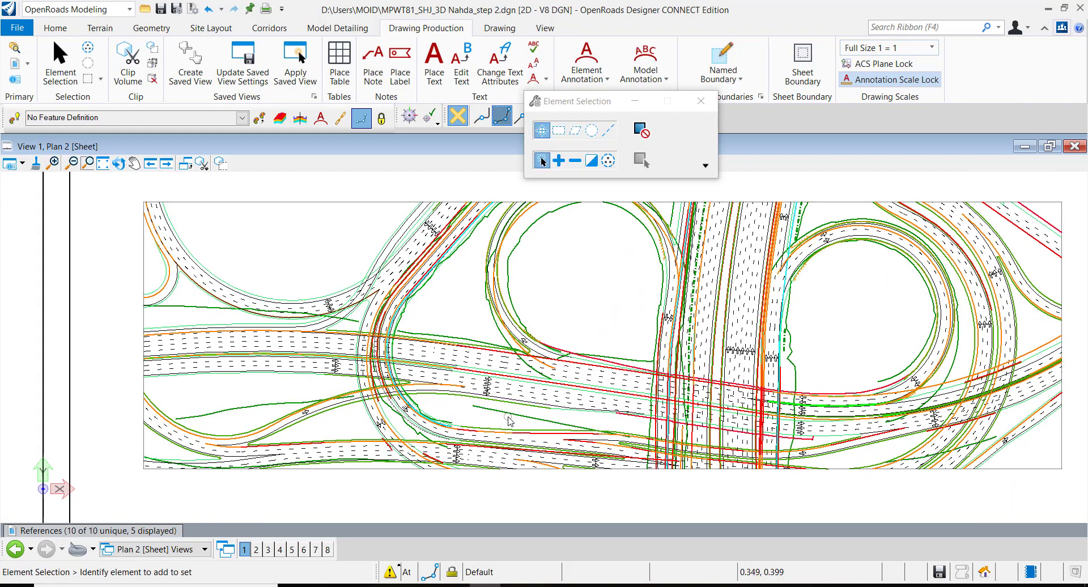
{"action": "scroll", "coordinate": [510, 422], "scroll_direction": "up", "scroll_amount": 3}
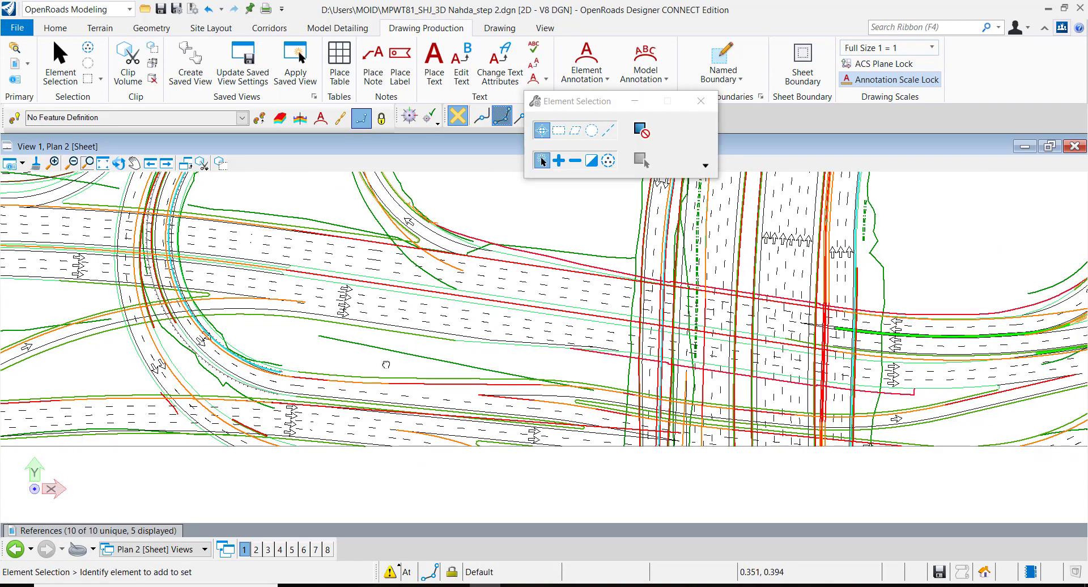
{"action": "scroll", "coordinate": [387, 368], "scroll_direction": "down", "scroll_amount": 5}
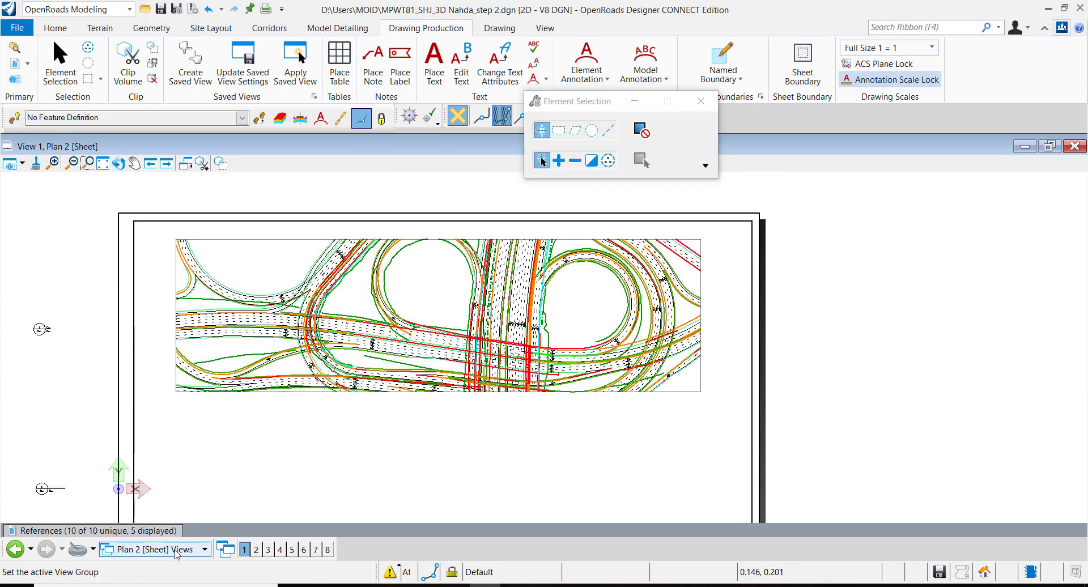
Return to the Multi-Model Views and place cross section boundaries along AN-LOOP1 from 26+000.000 to 26+270.581 at an interval of 50.
{"action": "left_click", "coordinate": [176, 549]}
{"action": "left_click", "coordinate": [136, 464]}
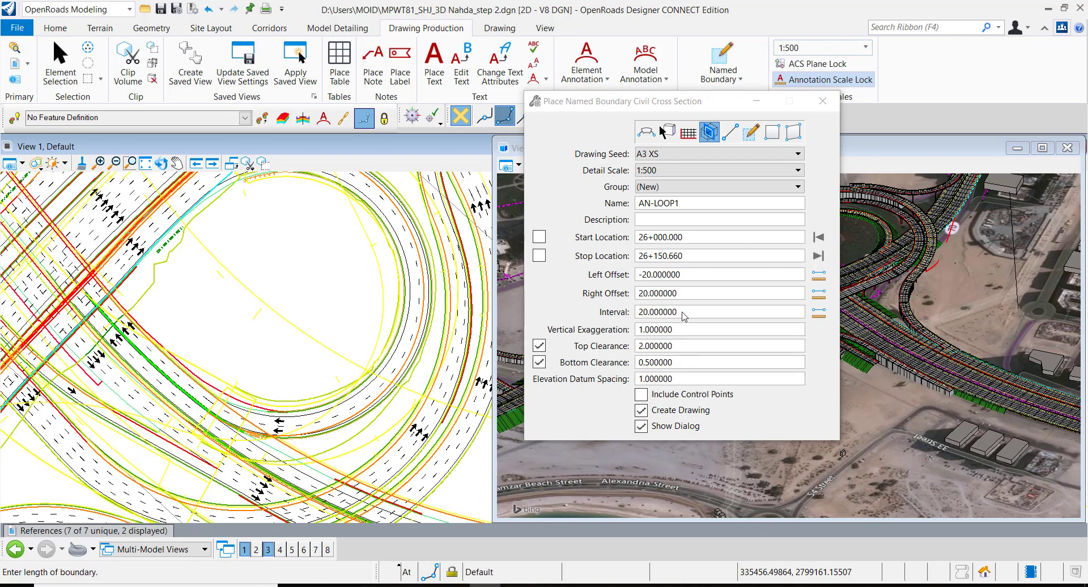
{"action": "left_click", "coordinate": [688, 314]}
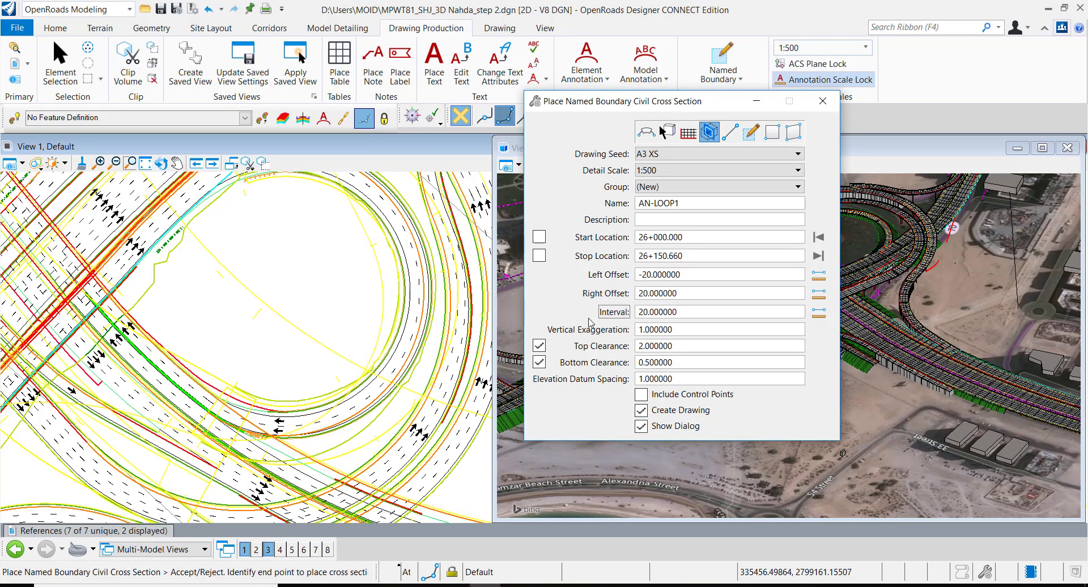
{"action": "left_click", "coordinate": [658, 311]}
{"action": "type", "text": "5"}
{"action": "key", "text": "Tab"}
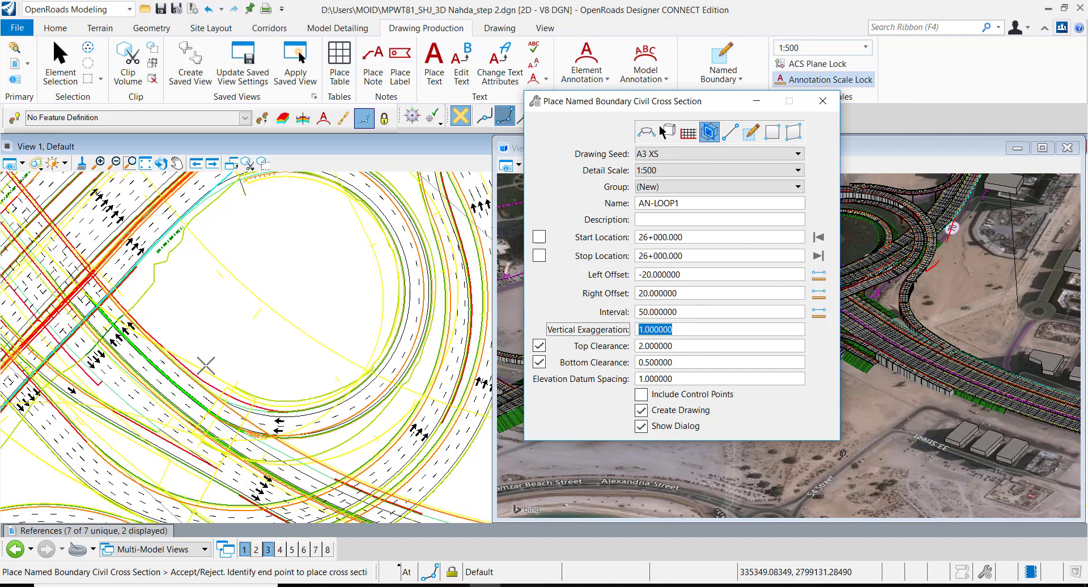
{"action": "left_click", "coordinate": [244, 374]}
{"action": "left_click", "coordinate": [275, 347]}
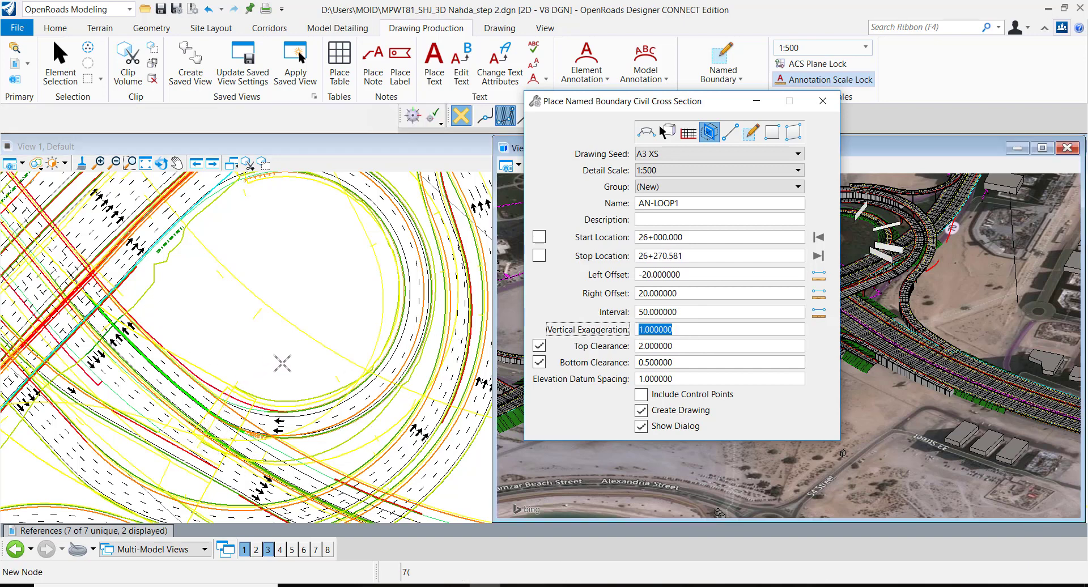
Create the cross section drawings and sheets from the A3 XS seed with the annotation group XS Frame and Grid Existing ground.
{"action": "left_click", "coordinate": [652, 304]}
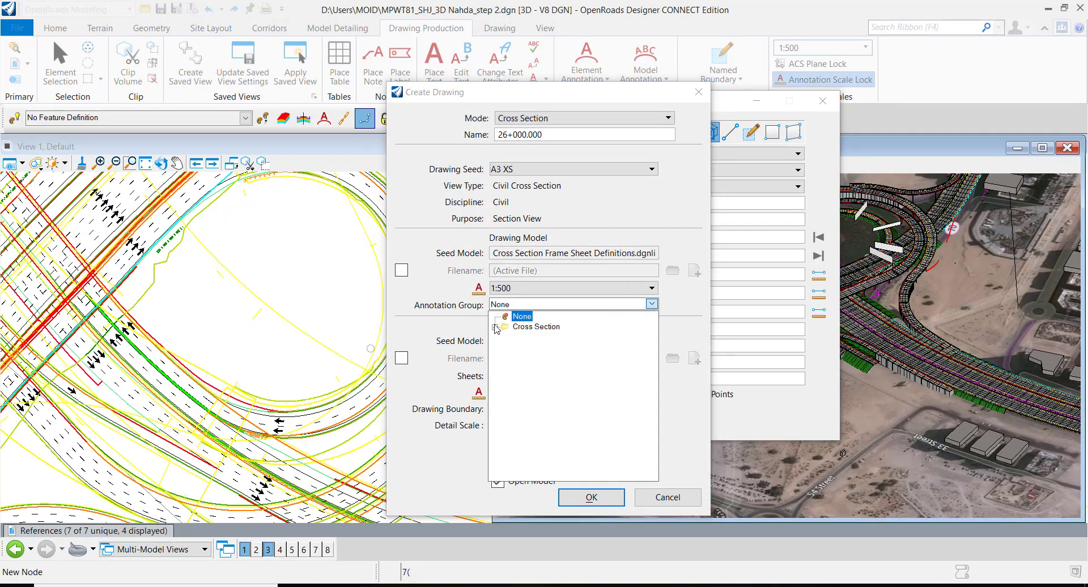
{"action": "left_click", "coordinate": [505, 337]}
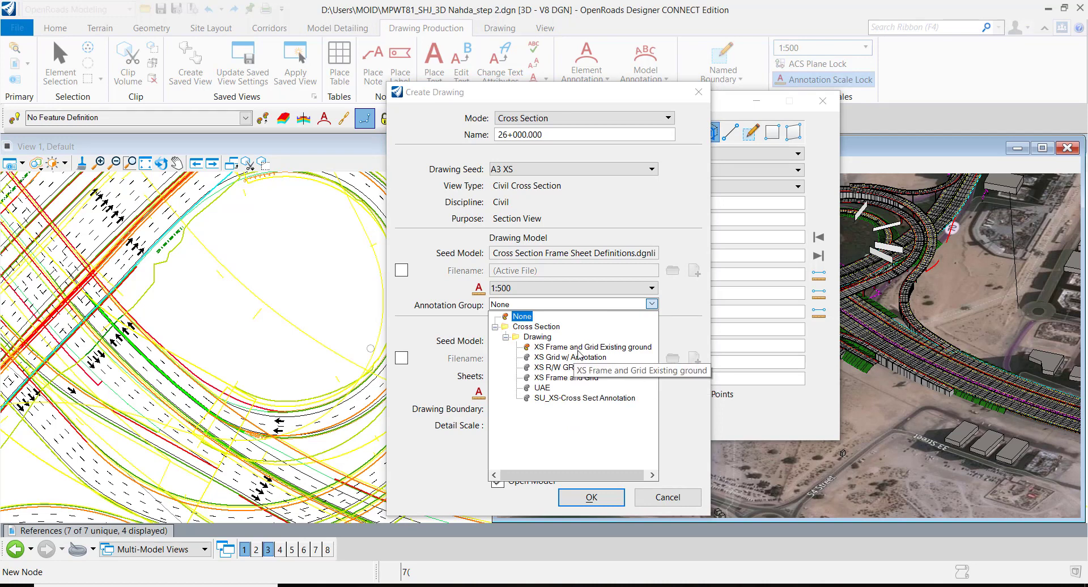
{"action": "left_click", "coordinate": [579, 347]}
{"action": "left_click", "coordinate": [591, 497]}
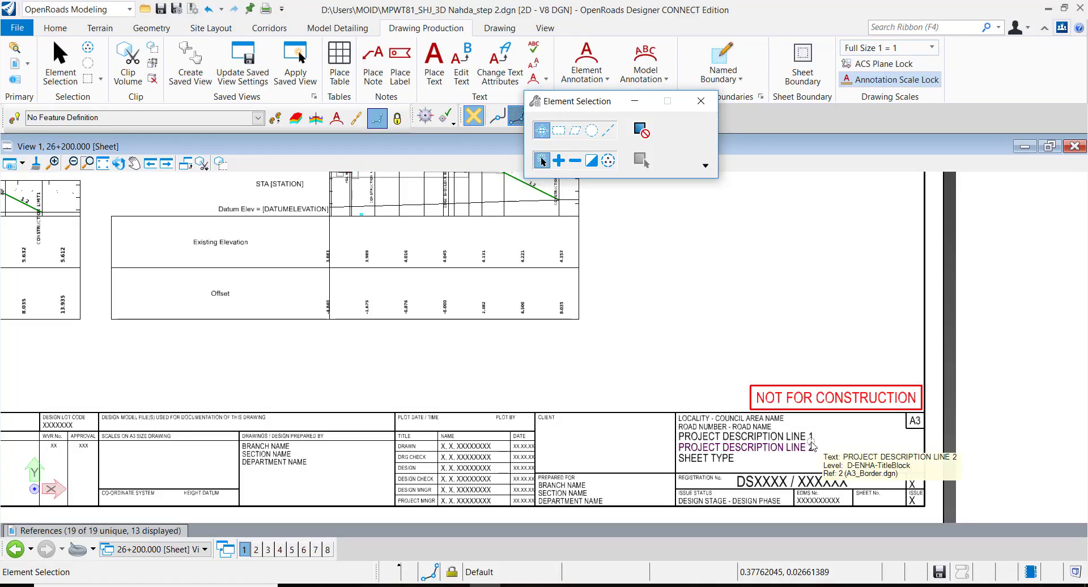
Examine the cross sections and title block on sheet 26+200.000, and open sheet 26+270.581 to inspect its section.
{"action": "scroll", "coordinate": [811, 442], "scroll_direction": "down", "scroll_amount": 3}
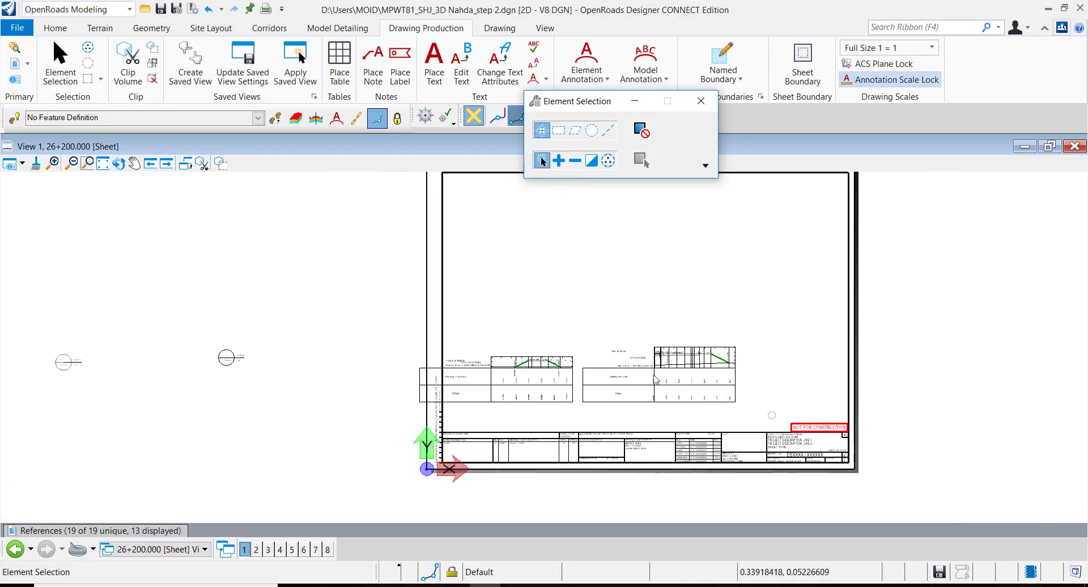
{"action": "scroll", "coordinate": [590, 385], "scroll_direction": "up", "scroll_amount": 5}
{"action": "scroll", "coordinate": [578, 389], "scroll_direction": "down", "scroll_amount": 5}
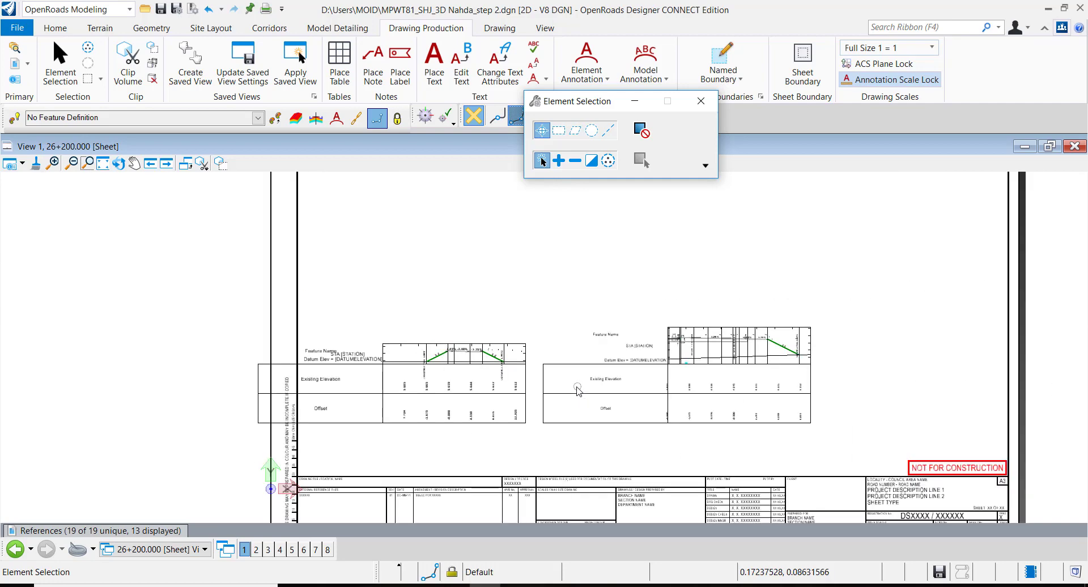
{"action": "left_click", "coordinate": [194, 545]}
{"action": "left_click", "coordinate": [192, 492]}
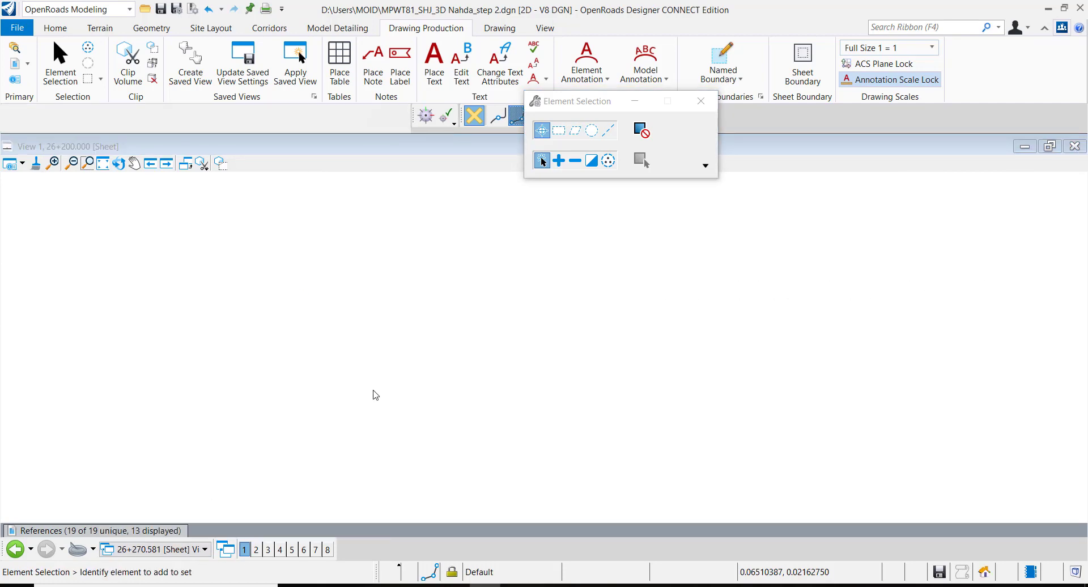
{"action": "scroll", "coordinate": [651, 419], "scroll_direction": "up", "scroll_amount": 5}
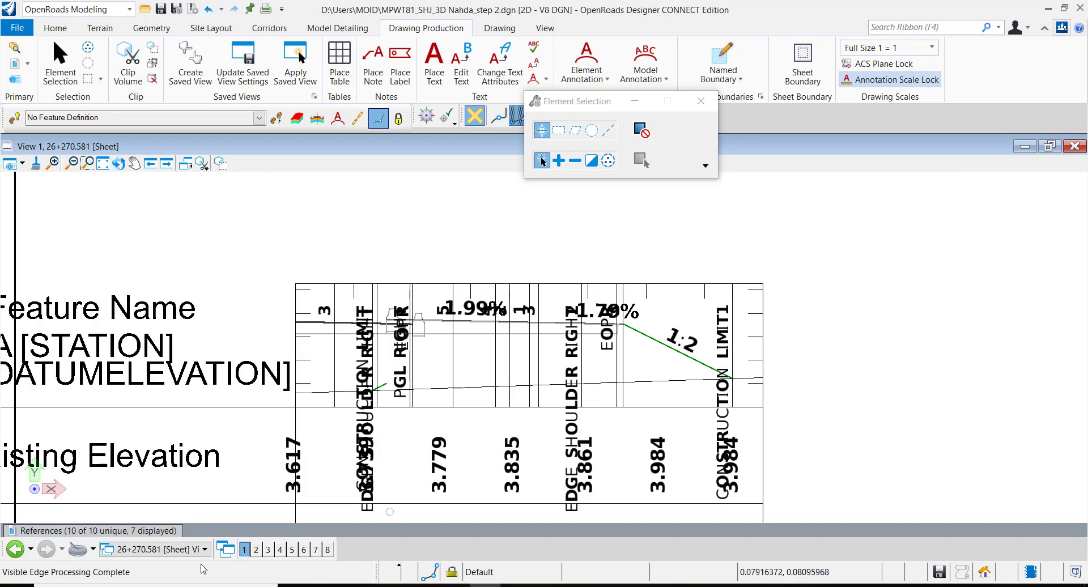
Open sheet 26+100.000 and examine the side slopes, pavement crossfalls, construction limits and barrier in its cross sections.
{"action": "left_click", "coordinate": [204, 549]}
{"action": "left_click", "coordinate": [199, 481]}
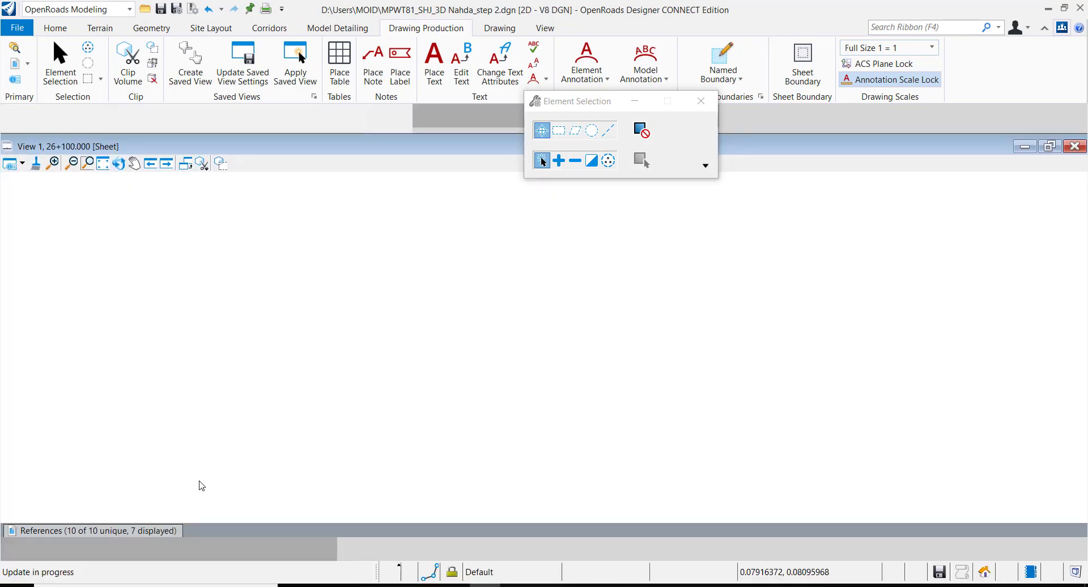
{"action": "scroll", "coordinate": [585, 357], "scroll_direction": "down", "scroll_amount": 5}
{"action": "scroll", "coordinate": [598, 354], "scroll_direction": "up", "scroll_amount": 4}
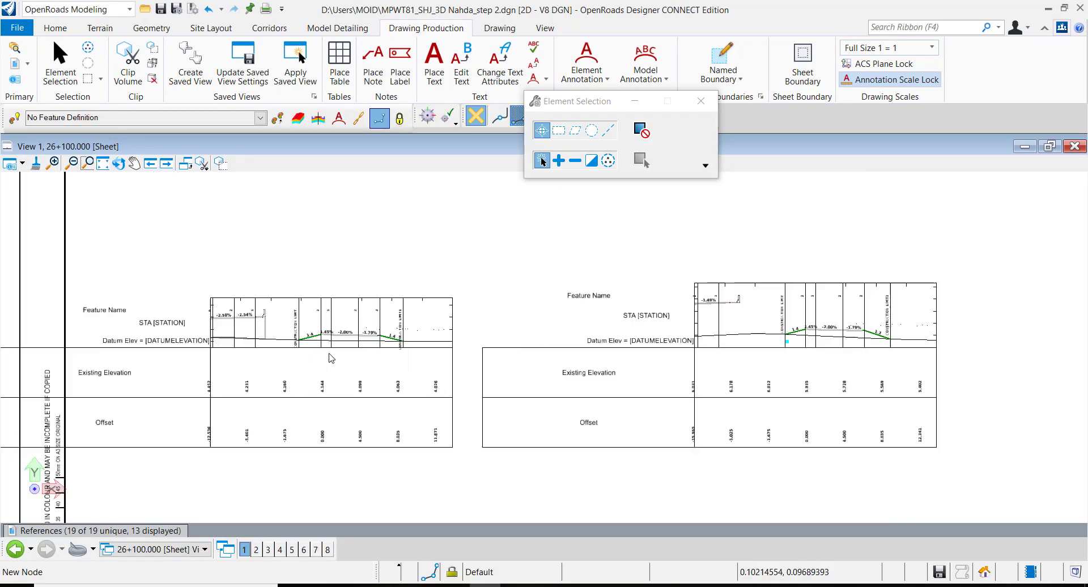
{"action": "scroll", "coordinate": [603, 432], "scroll_direction": "down", "scroll_amount": 3}
{"action": "scroll", "coordinate": [603, 433], "scroll_direction": "up", "scroll_amount": 5}
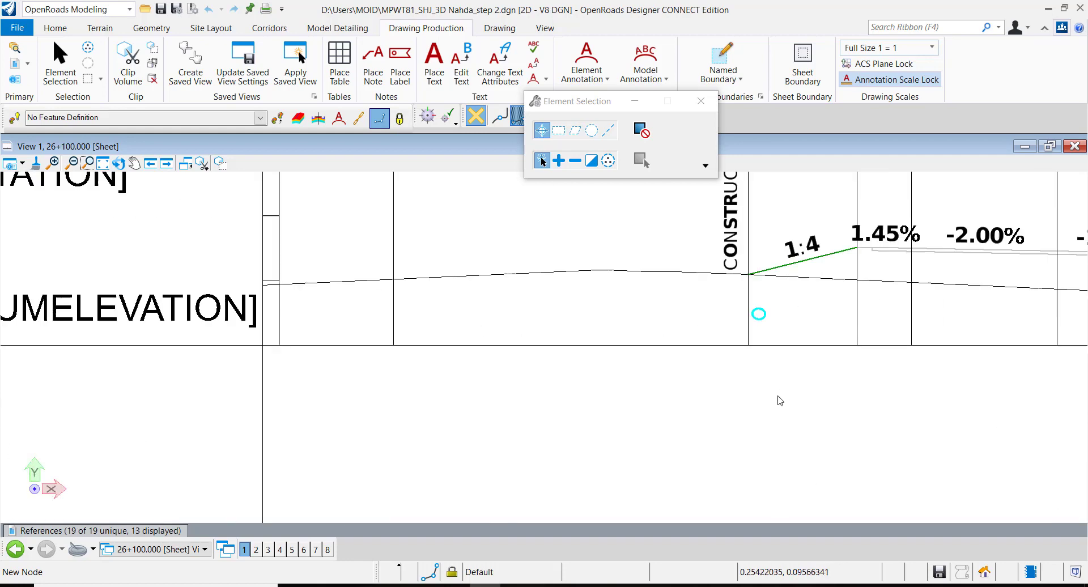
{"action": "scroll", "coordinate": [702, 427], "scroll_direction": "up", "scroll_amount": 1}
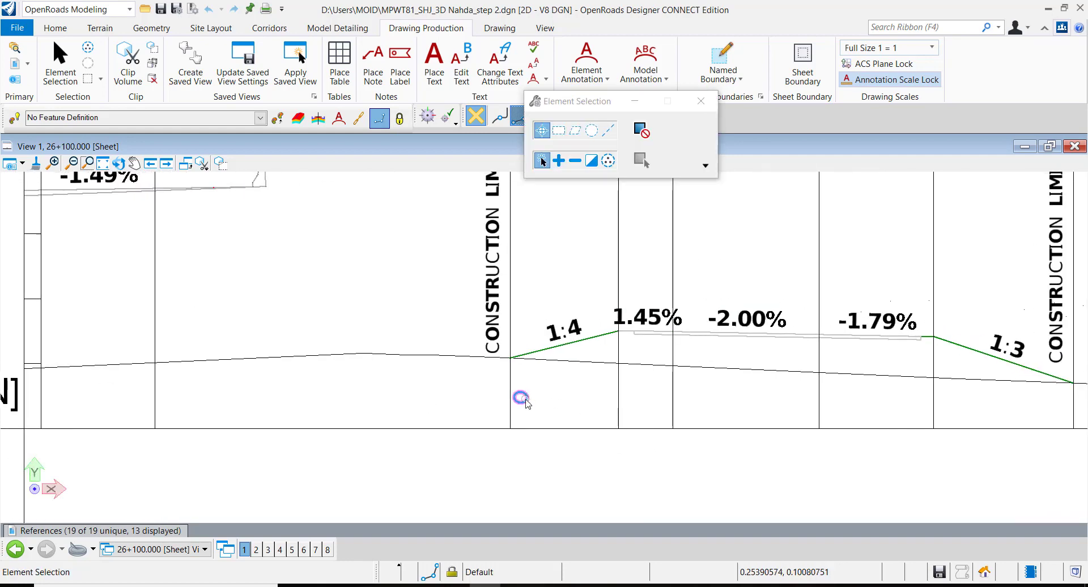
{"action": "scroll", "coordinate": [523, 403], "scroll_direction": "down", "scroll_amount": 3}
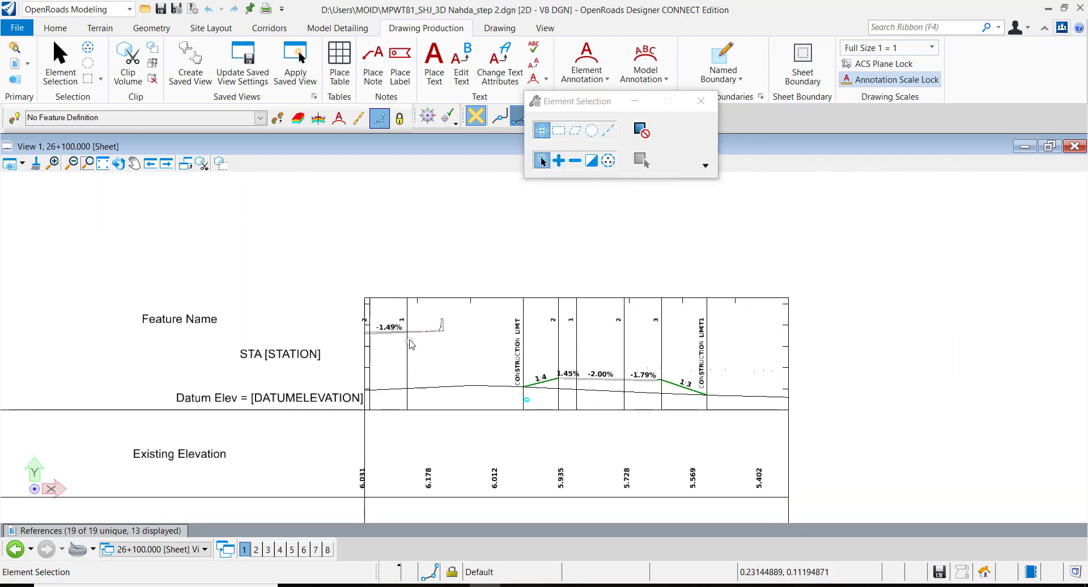
{"action": "scroll", "coordinate": [411, 343], "scroll_direction": "up", "scroll_amount": 5}
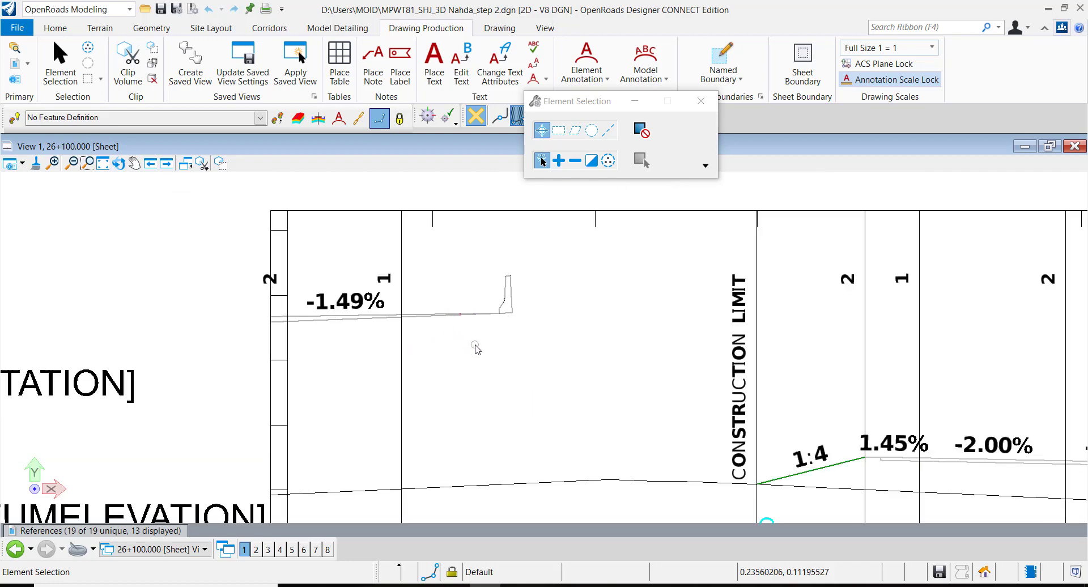
{"action": "scroll", "coordinate": [476, 349], "scroll_direction": "down", "scroll_amount": 4}
{"action": "scroll", "coordinate": [605, 371], "scroll_direction": "up", "scroll_amount": 5}
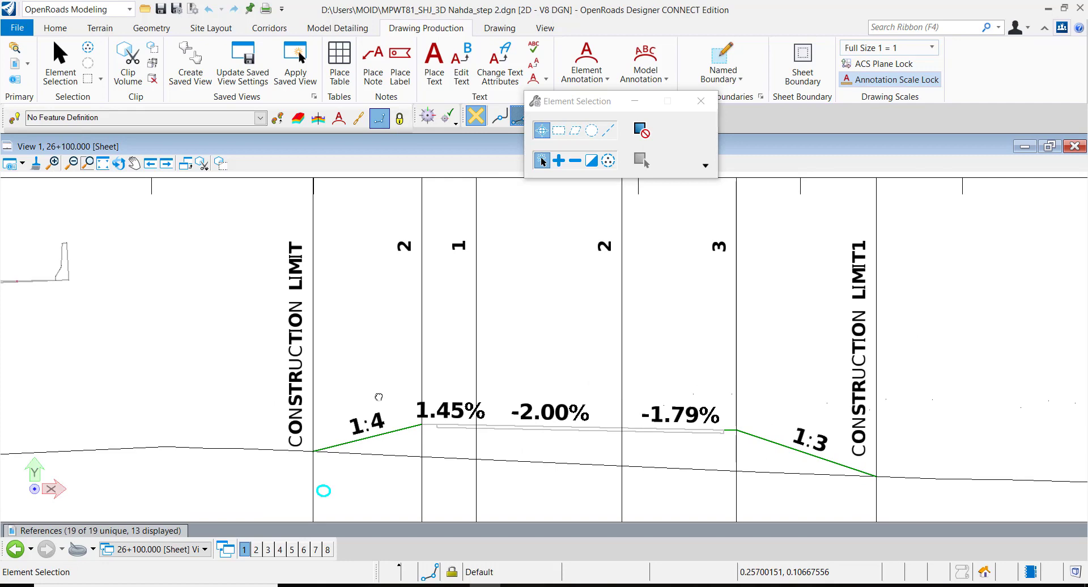
{"action": "scroll", "coordinate": [501, 365], "scroll_direction": "down", "scroll_amount": 5}
{"action": "scroll", "coordinate": [500, 361], "scroll_direction": "down", "scroll_amount": 5}
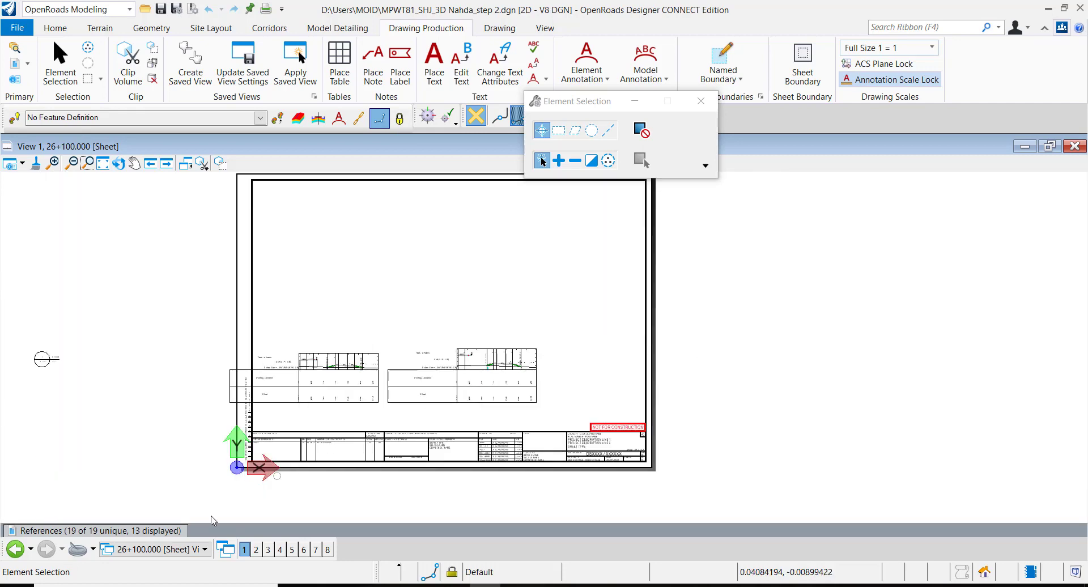
Open the Default-3D Views, search the commands for lumen and send the interchange model to LumenRT.
{"action": "left_click", "coordinate": [186, 549]}
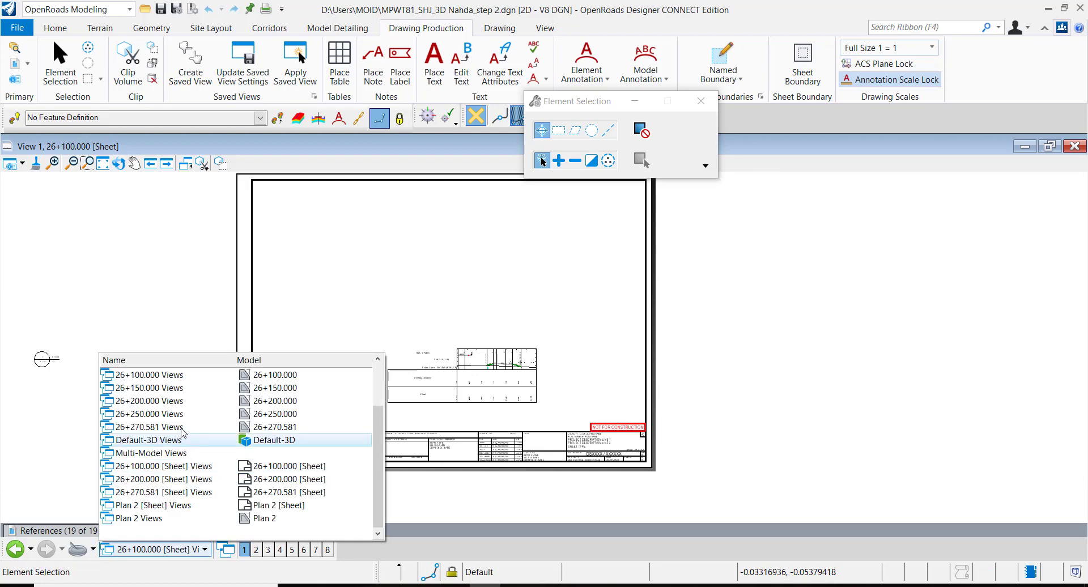
{"action": "left_click", "coordinate": [185, 441]}
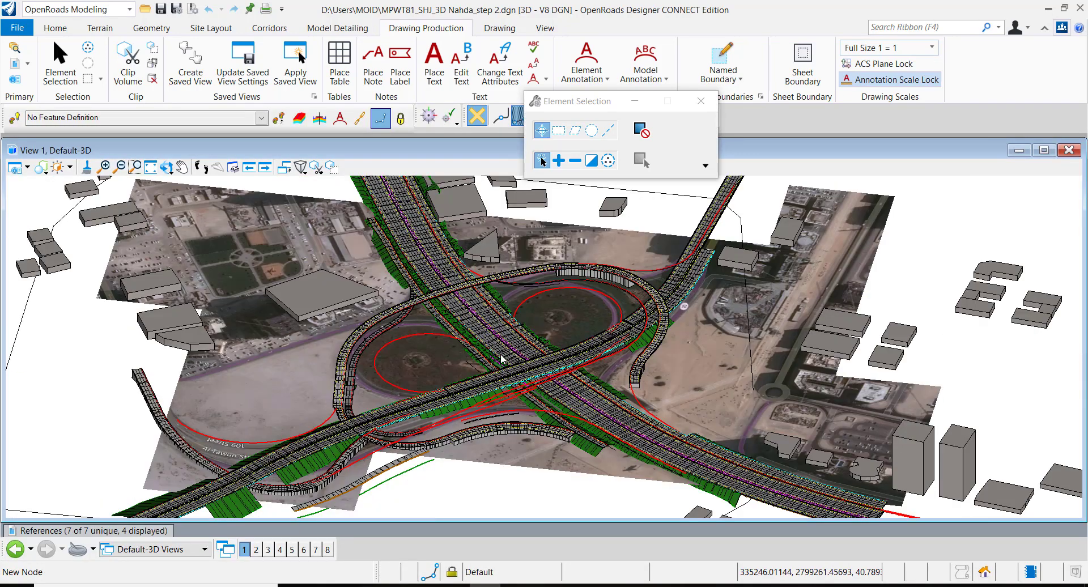
{"action": "left_click", "coordinate": [911, 26]}
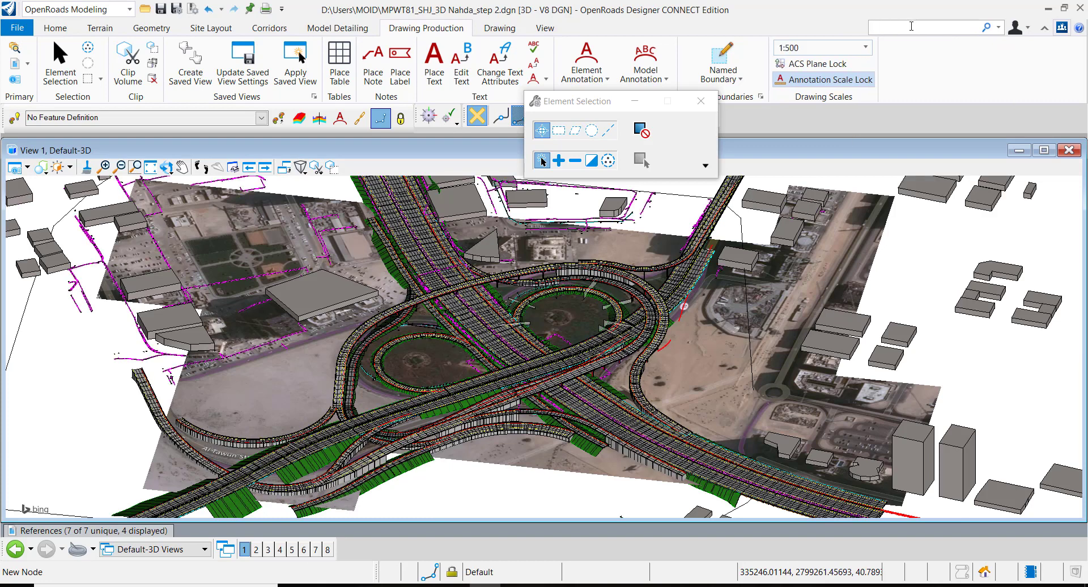
{"action": "type", "text": "lumen"}
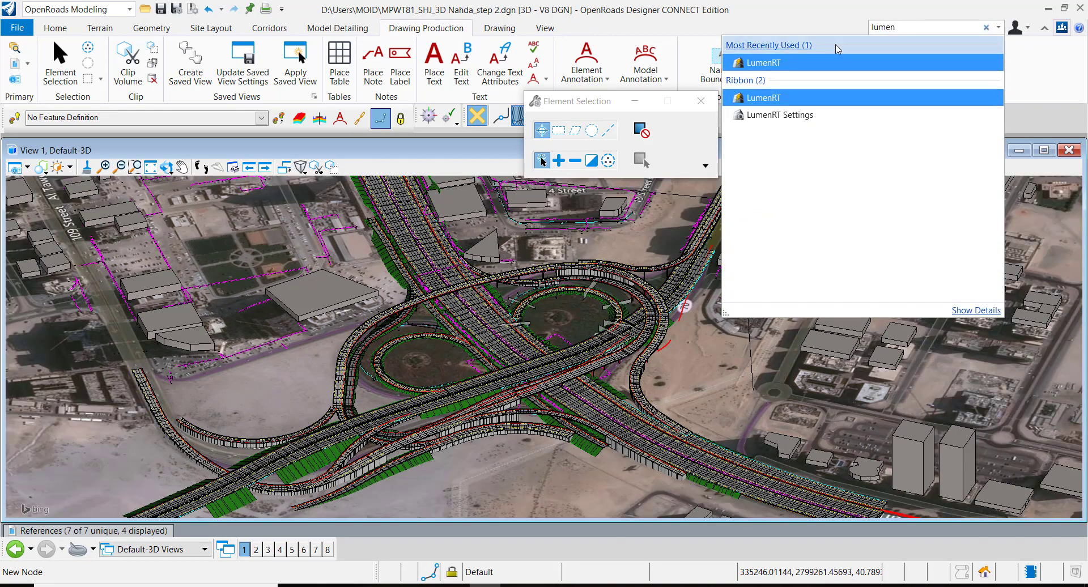
{"action": "left_click", "coordinate": [828, 65]}
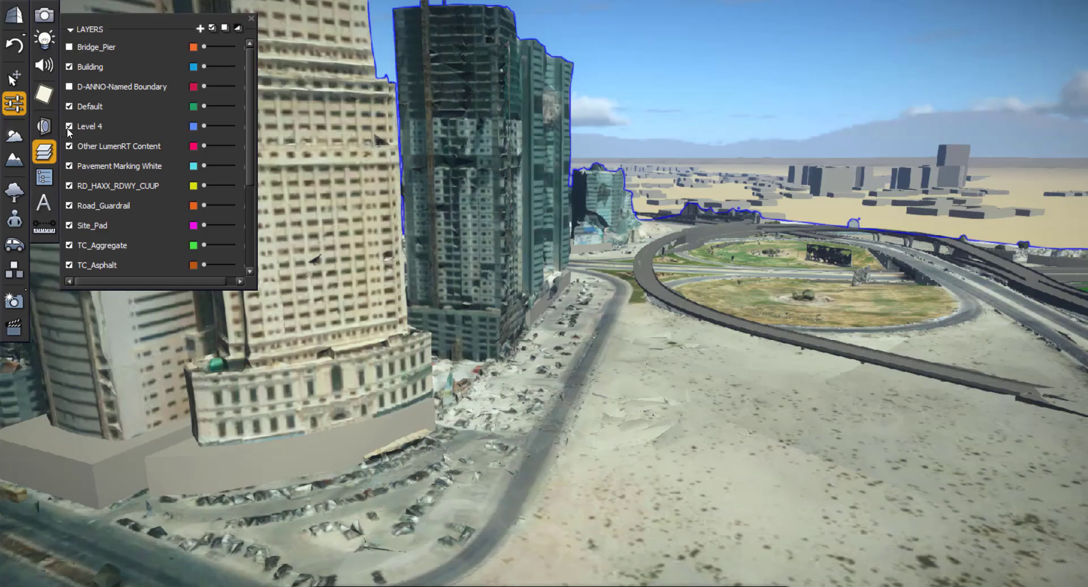
Hide the Default layer and move along the interchange to a view over the main highway carriageways.
{"action": "left_click", "coordinate": [69, 104]}
{"action": "key", "text": "s"}
{"action": "key", "text": "d"}
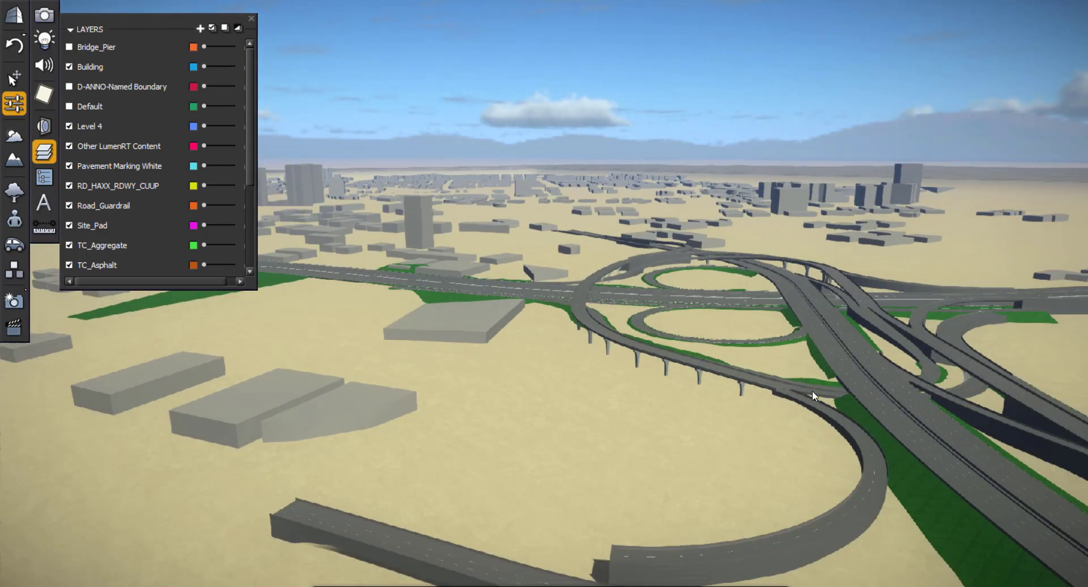
{"action": "scroll", "coordinate": [869, 406], "scroll_direction": "up", "scroll_amount": 4}
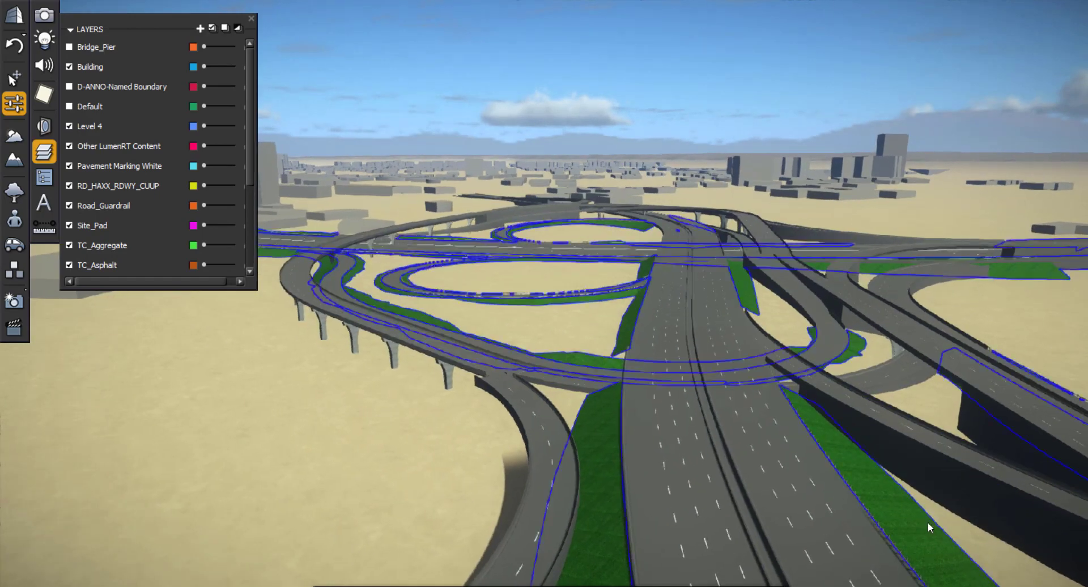
{"action": "scroll", "coordinate": [925, 521], "scroll_direction": "up", "scroll_amount": 3}
{"action": "middle_click_drag", "start_coordinate": [806, 446], "coordinate": [549, 315]}
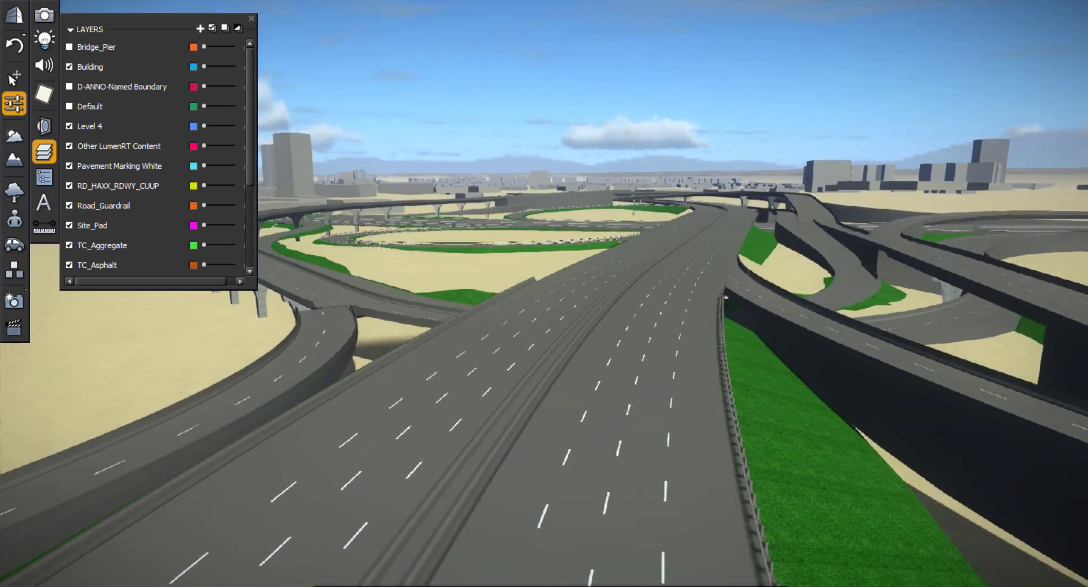
{"action": "left_click", "coordinate": [582, 408]}
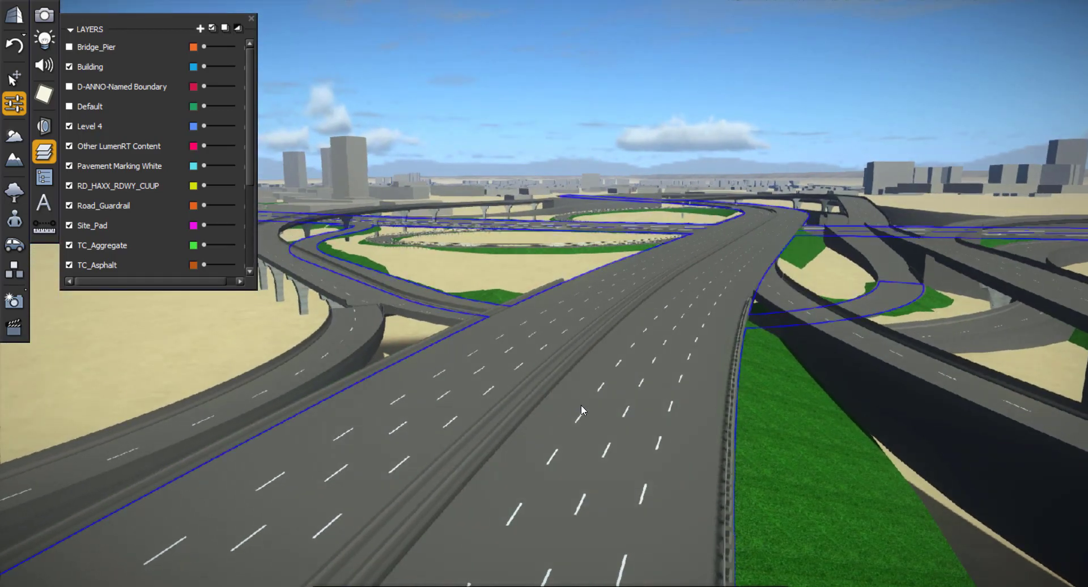
Begin a one-way traffic path with 4 lanes of 3.6 m width along the highway carriageway beside the grass slope.
{"action": "left_click", "coordinate": [14, 245]}
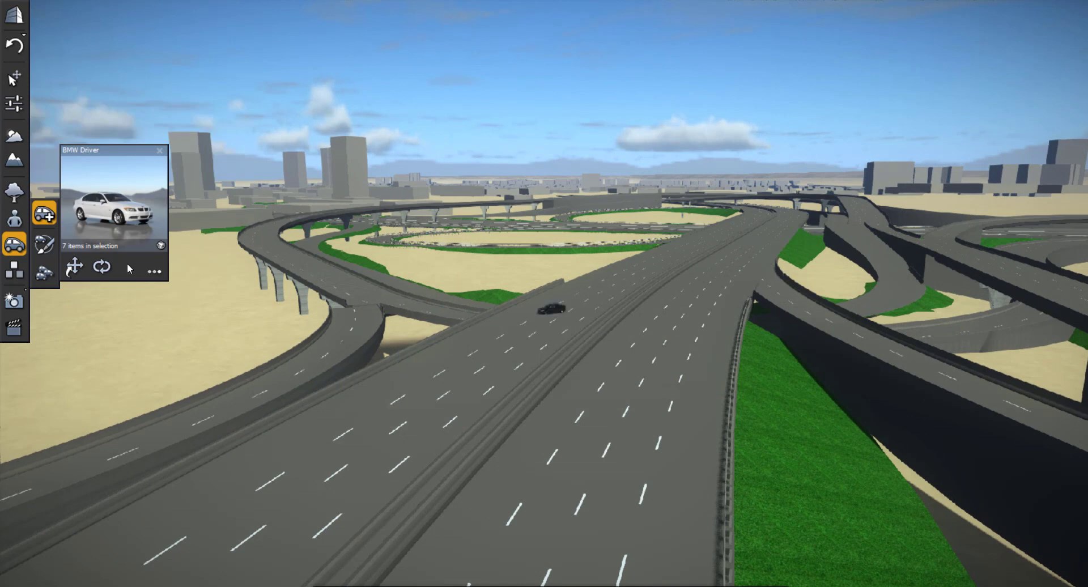
{"action": "left_click", "coordinate": [46, 278]}
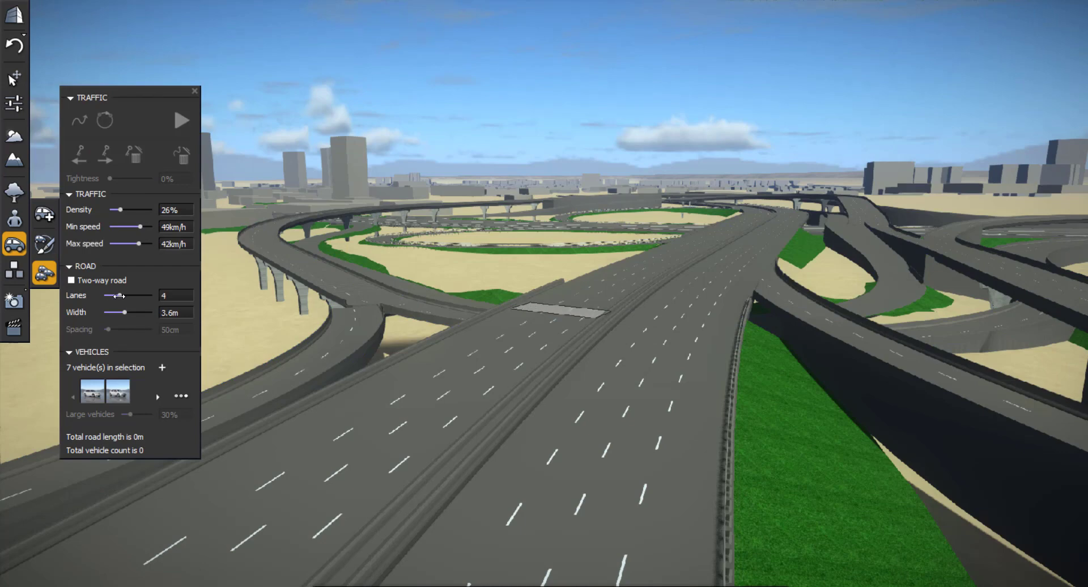
{"action": "left_click", "coordinate": [550, 576]}
{"action": "left_click", "coordinate": [644, 383]}
{"action": "scroll", "coordinate": [742, 244], "scroll_direction": "up", "scroll_amount": 3}
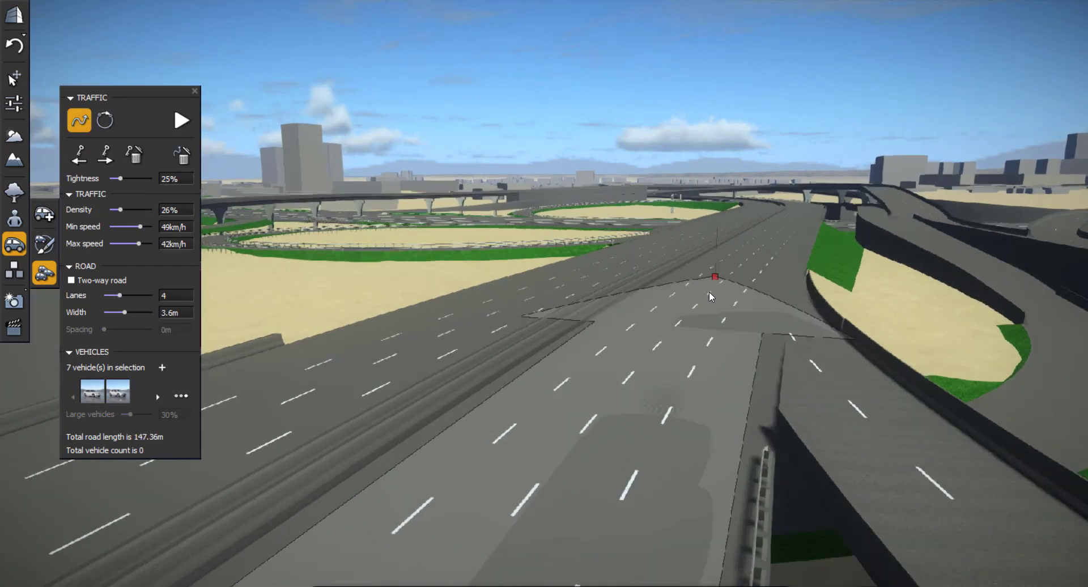
{"action": "left_click", "coordinate": [691, 311]}
{"action": "scroll", "coordinate": [786, 226], "scroll_direction": "up", "scroll_amount": 3}
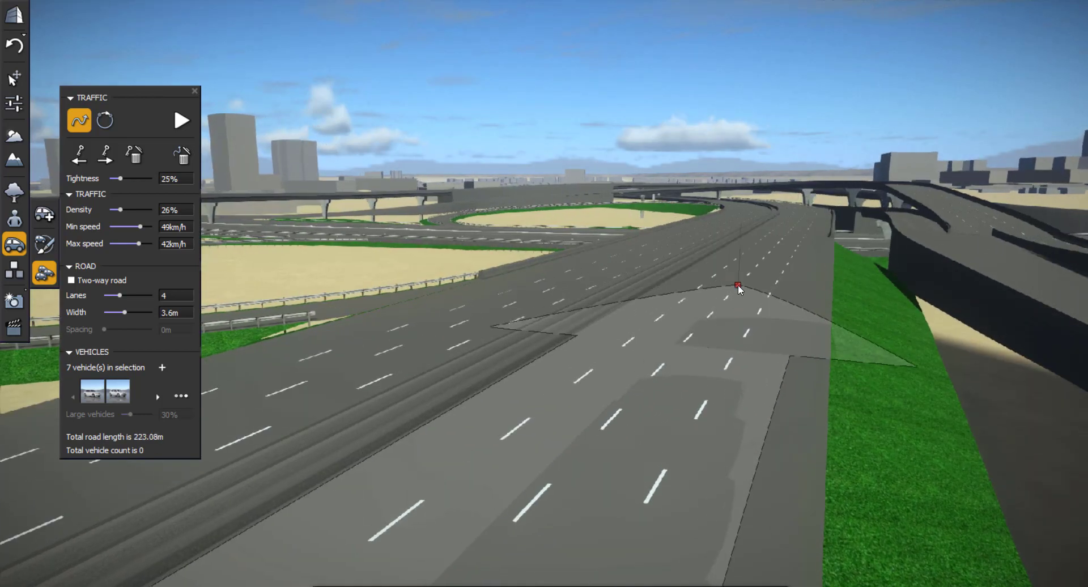
{"action": "scroll", "coordinate": [738, 285], "scroll_direction": "up", "scroll_amount": 5}
{"action": "left_click", "coordinate": [756, 270]}
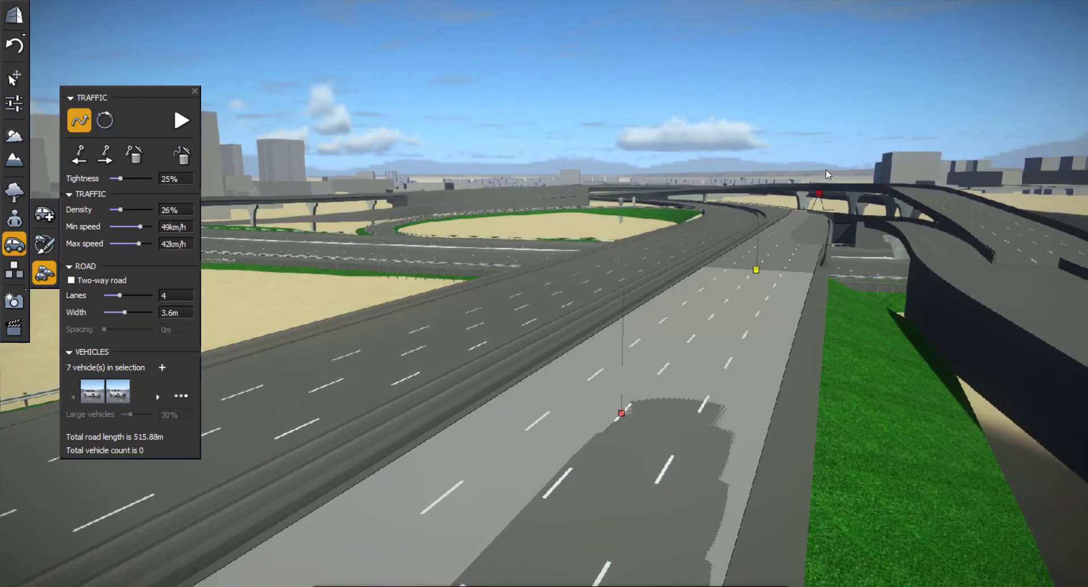
Extend the traffic path beneath the overpasses and end it on the open carriageway beyond them, about 614 m in total.
{"action": "scroll", "coordinate": [795, 203], "scroll_direction": "up", "scroll_amount": 5}
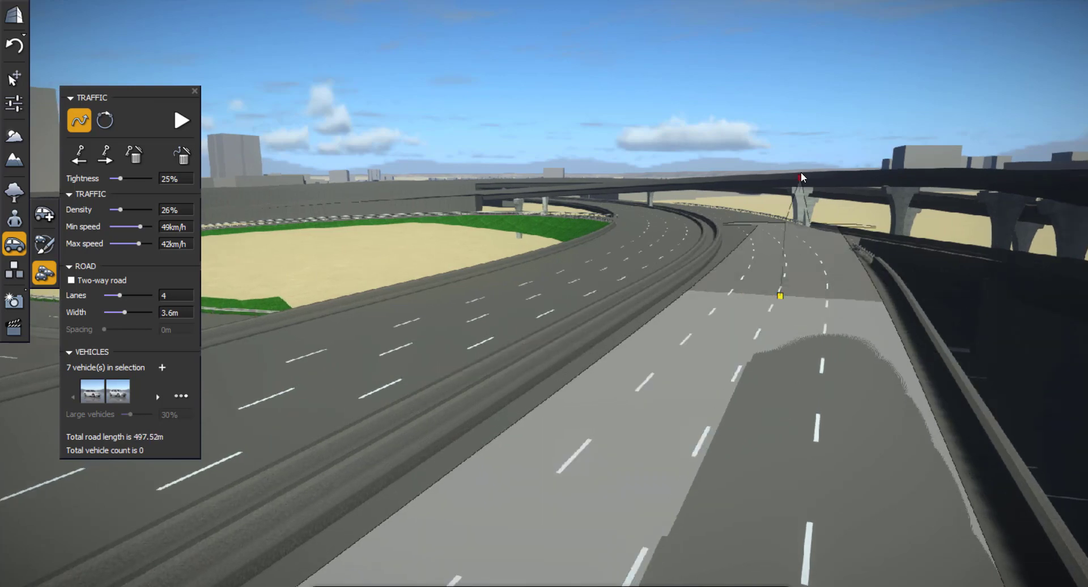
{"action": "scroll", "coordinate": [801, 171], "scroll_direction": "down", "scroll_amount": 5}
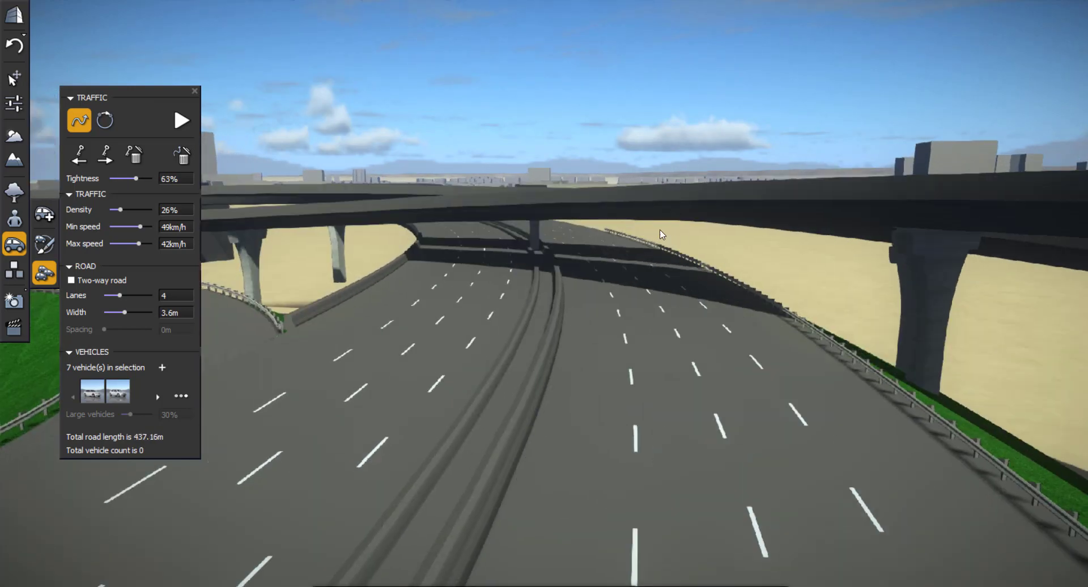
{"action": "scroll", "coordinate": [619, 247], "scroll_direction": "up", "scroll_amount": 5}
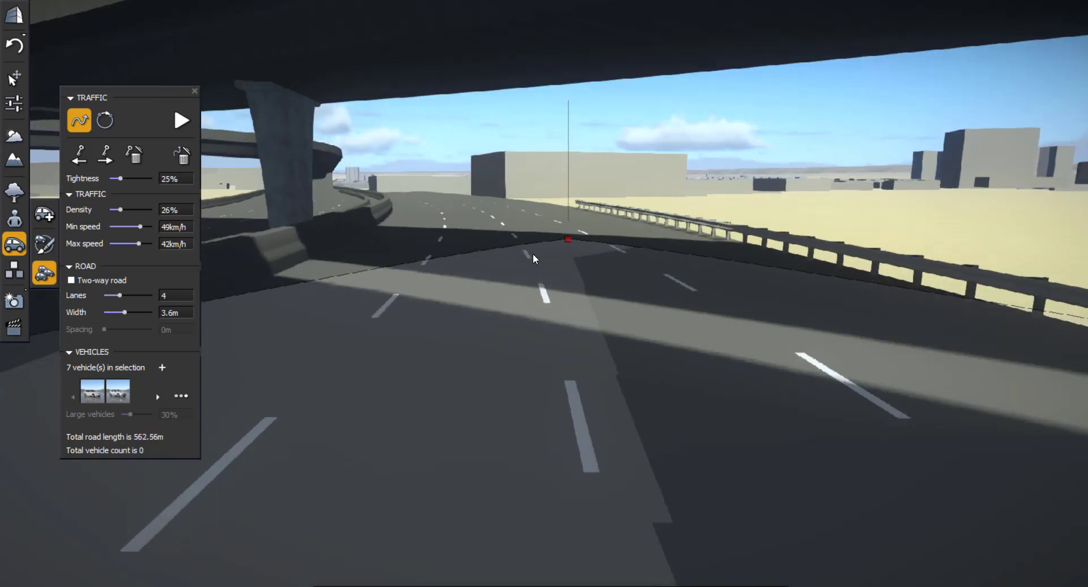
{"action": "scroll", "coordinate": [519, 270], "scroll_direction": "up", "scroll_amount": 5}
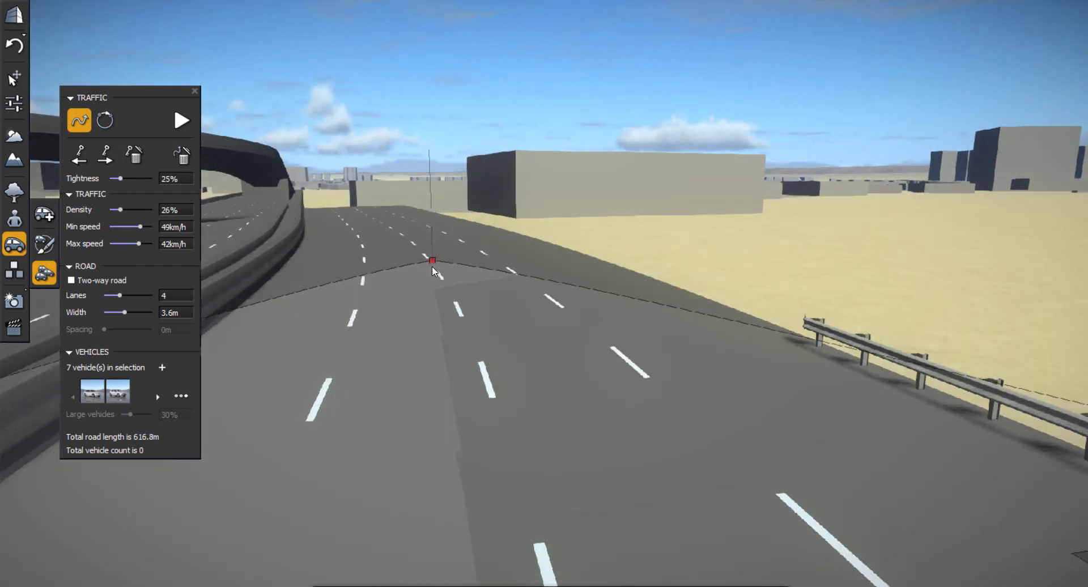
{"action": "left_click", "coordinate": [432, 266]}
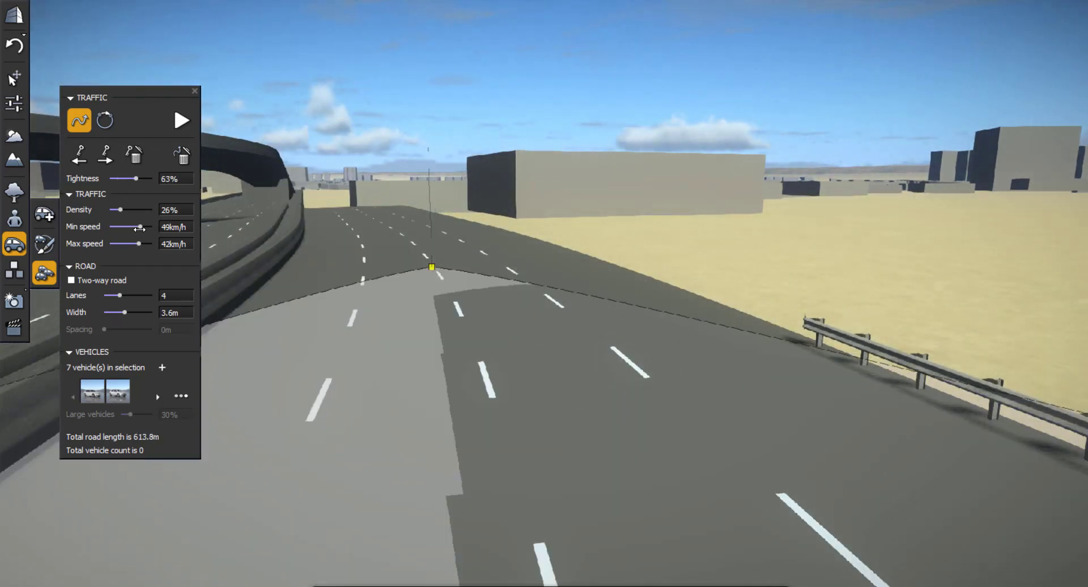
Set the traffic's minimum speed to 42 km/h and maximum to 93 km/h, then generate the vehicles and view them along the highway.
{"action": "left_click_drag", "start_coordinate": [139, 229], "coordinate": [144, 228]}
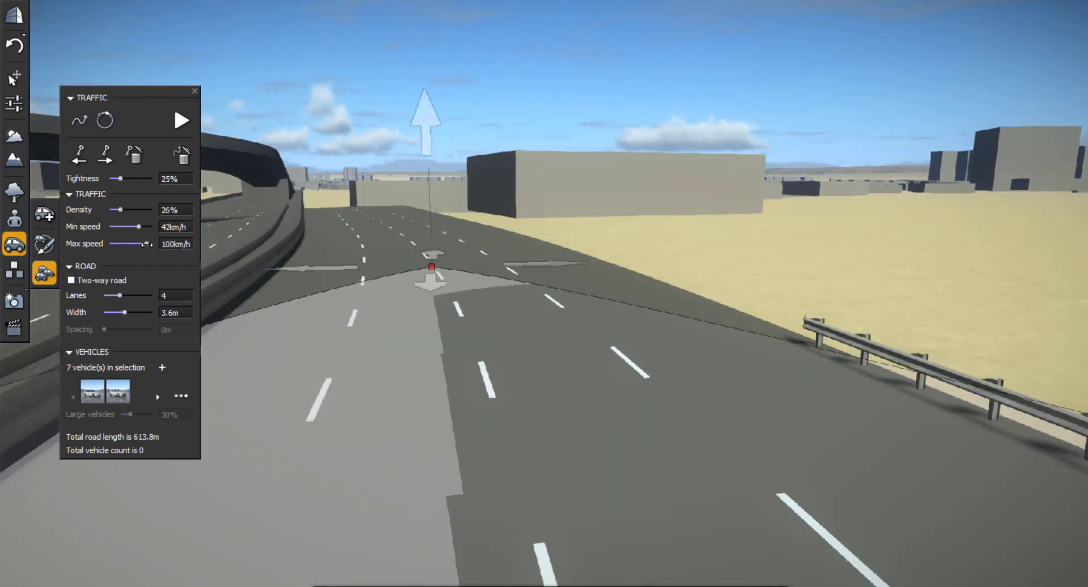
{"action": "left_click", "coordinate": [178, 125]}
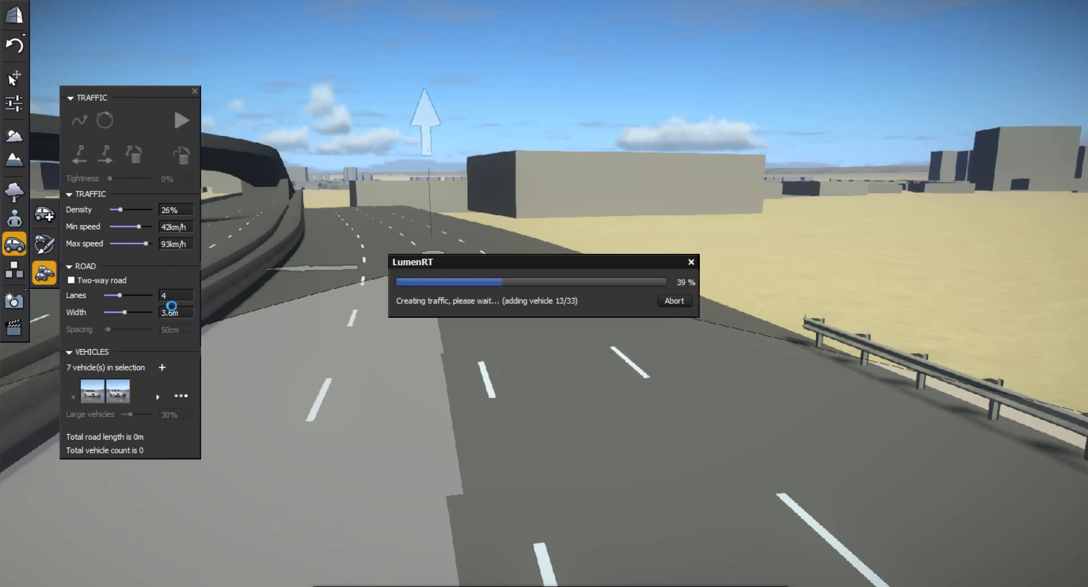
{"action": "key", "text": "Escape"}
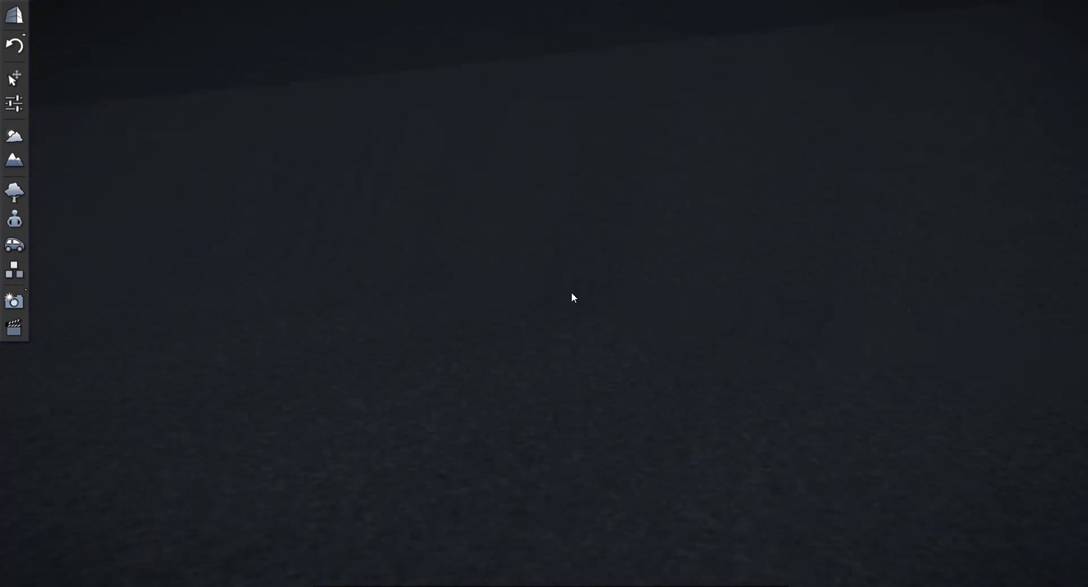
{"action": "scroll", "coordinate": [571, 293], "scroll_direction": "down", "scroll_amount": 5}
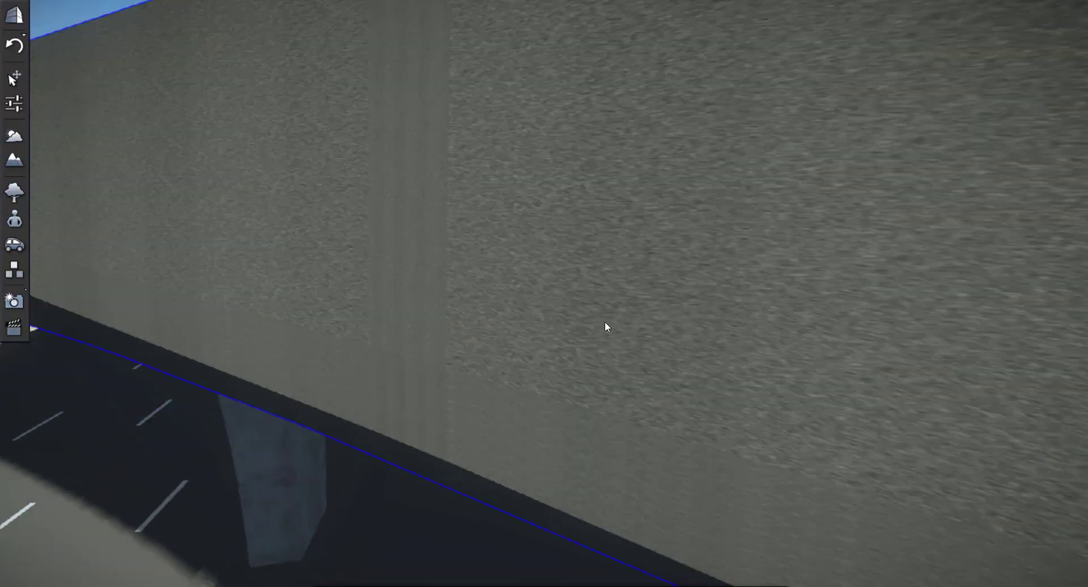
{"action": "scroll", "coordinate": [610, 323], "scroll_direction": "down", "scroll_amount": 4}
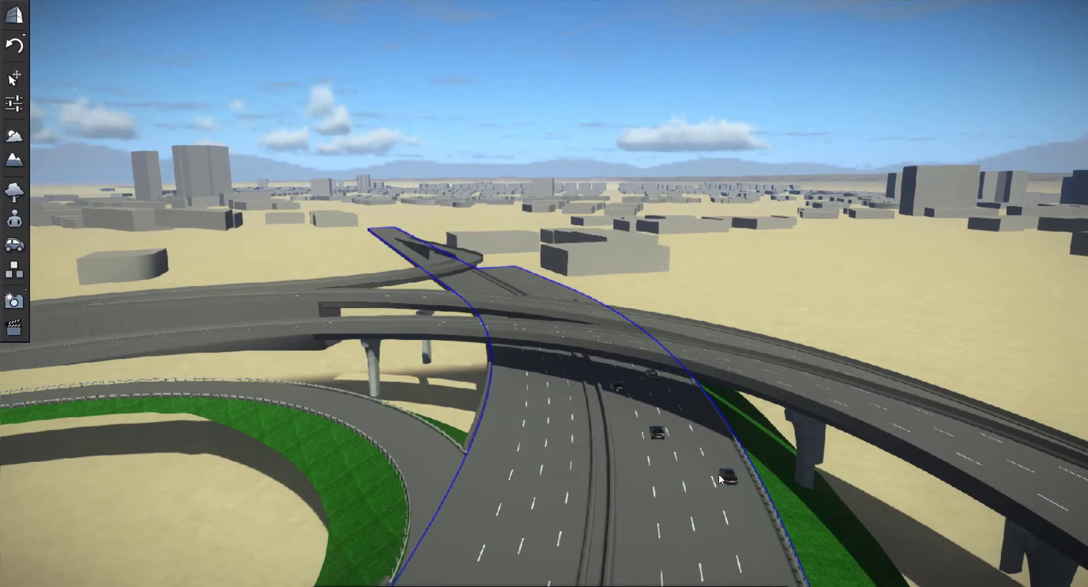
{"action": "scroll", "coordinate": [723, 471], "scroll_direction": "up", "scroll_amount": 4}
{"action": "right_click_drag", "start_coordinate": [601, 315], "coordinate": [549, 312]}
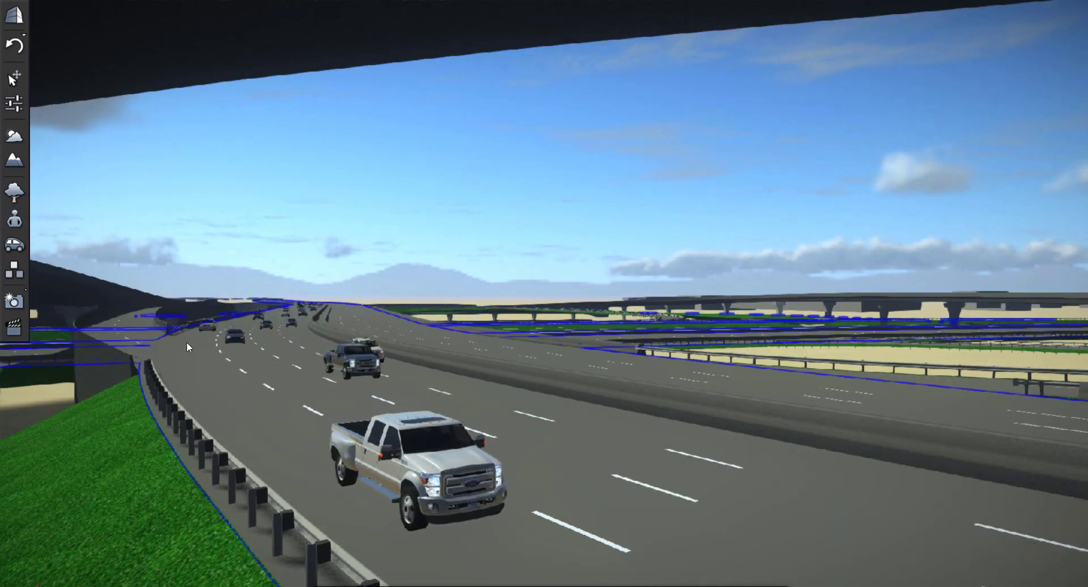
Choose the Date Palm from the palm plants and place one on the grass verge between the curved ramp and the highway carriageway.
{"action": "left_click", "coordinate": [15, 192]}
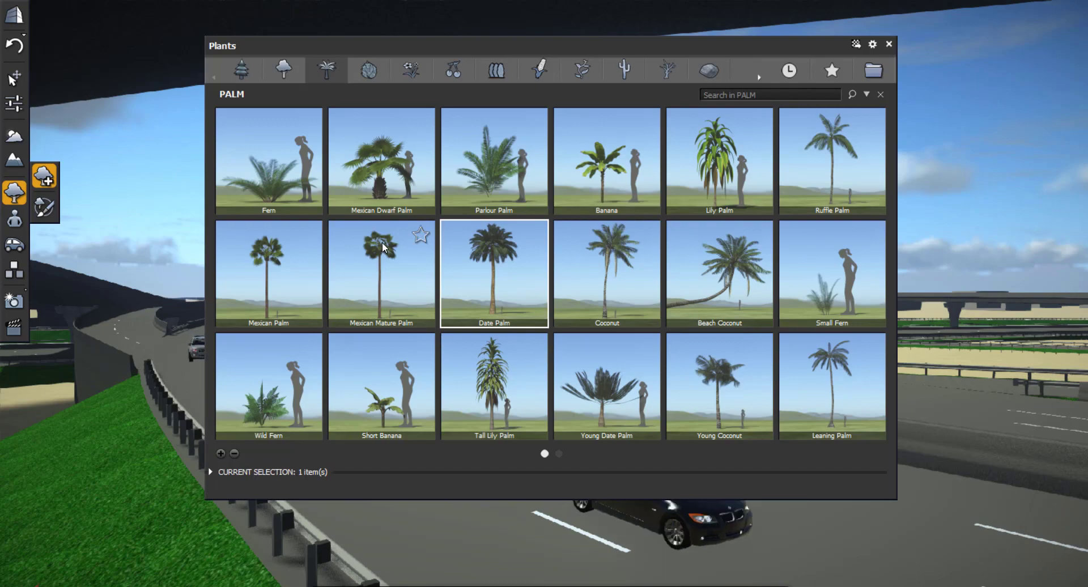
{"action": "left_click", "coordinate": [495, 272]}
{"action": "left_click", "coordinate": [225, 428]}
{"action": "scroll", "coordinate": [226, 427], "scroll_direction": "up", "scroll_amount": 3}
{"action": "scroll", "coordinate": [244, 430], "scroll_direction": "down", "scroll_amount": 10}
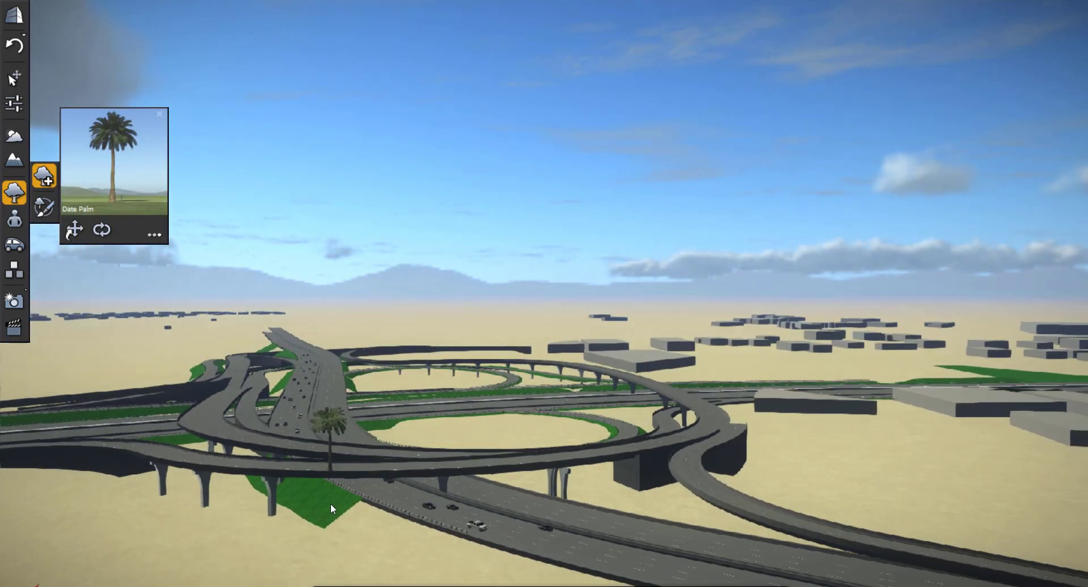
{"action": "scroll", "coordinate": [280, 455], "scroll_direction": "up", "scroll_amount": 5}
{"action": "right_click_drag", "start_coordinate": [281, 455], "coordinate": [736, 458]}
{"action": "left_click", "coordinate": [626, 322]}
{"action": "left_click", "coordinate": [630, 317]}
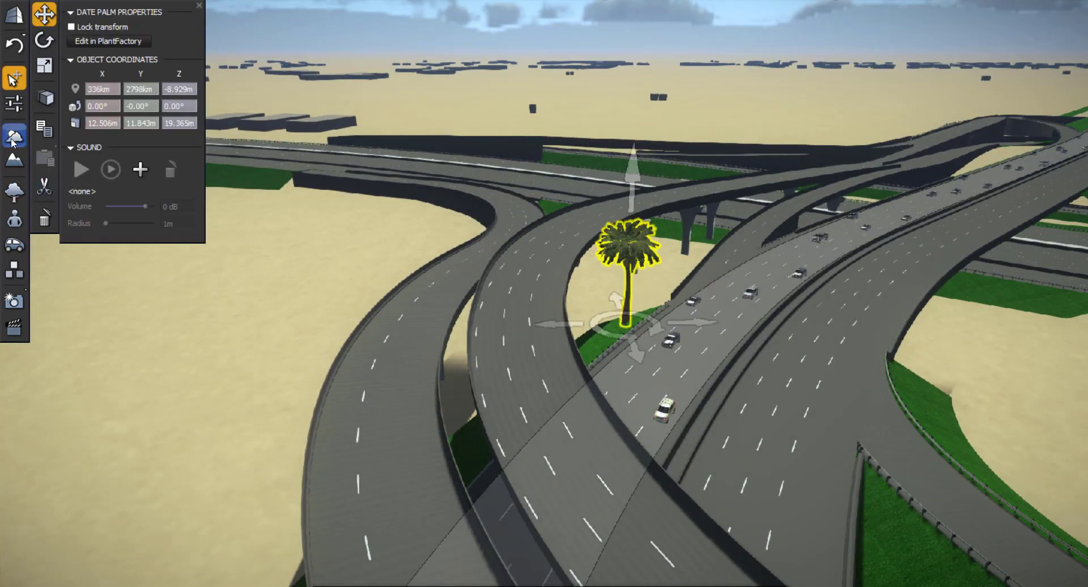
Place a second date palm on the curved grass strip on the far side of the highway and end the placement.
{"action": "left_click", "coordinate": [14, 192]}
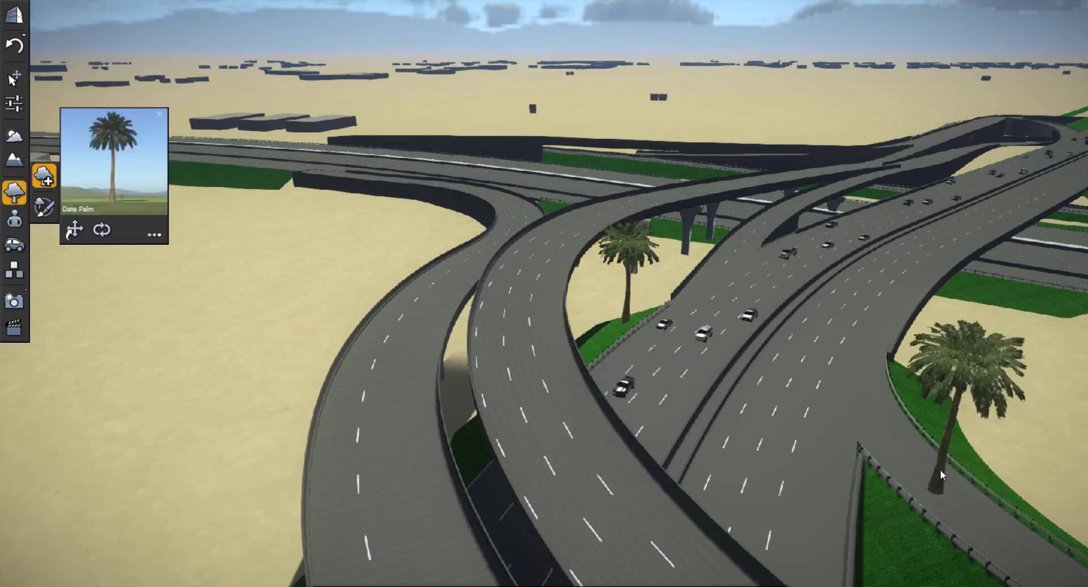
{"action": "left_click", "coordinate": [937, 414]}
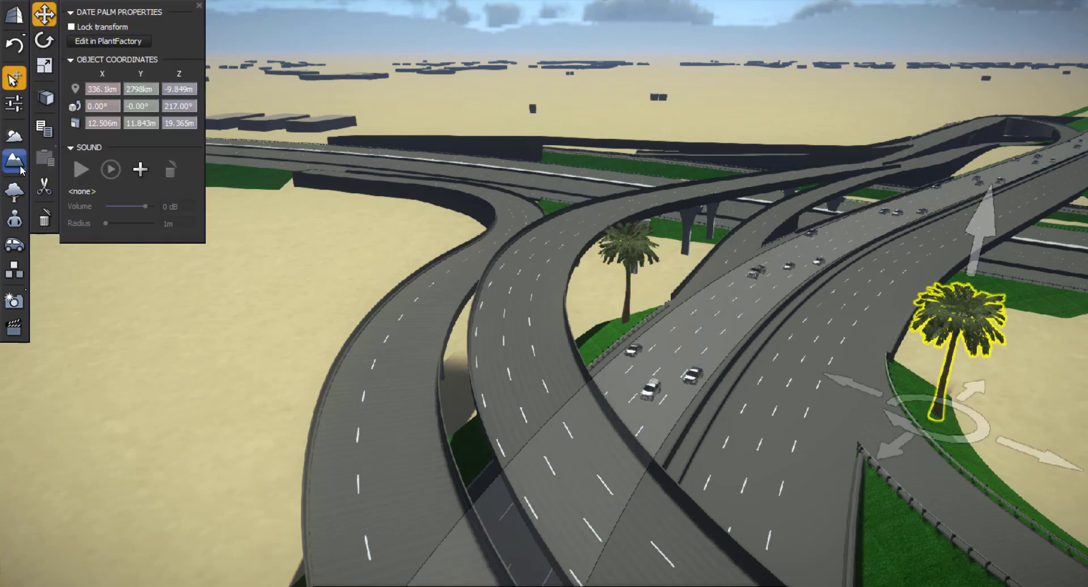
{"action": "left_click", "coordinate": [14, 192]}
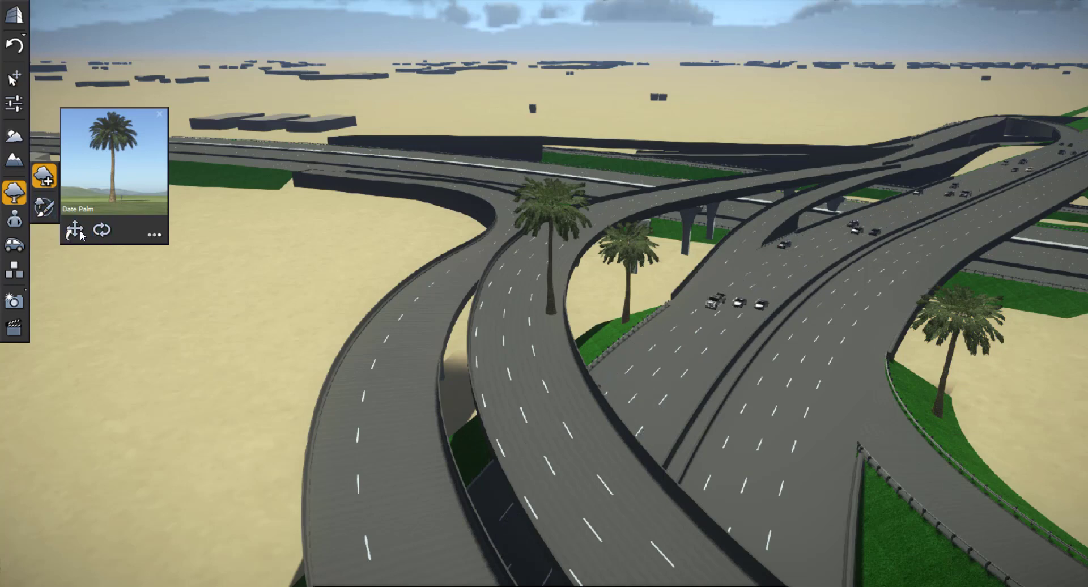
{"action": "key", "text": "Escape"}
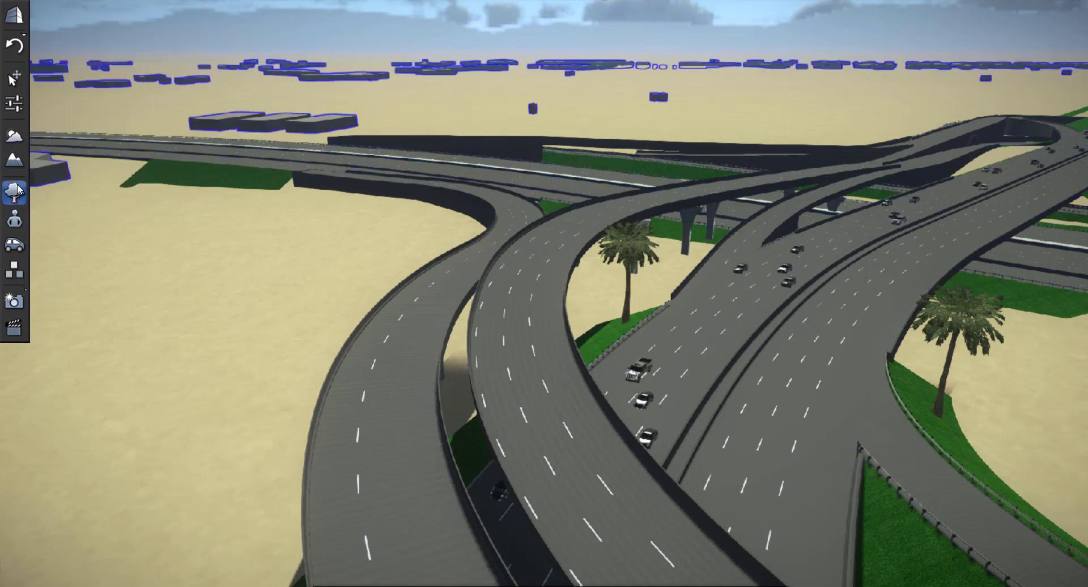
Turn on repeated placement for the Date Palm and plant more palms on the grass areas around the interchange.
{"action": "left_click", "coordinate": [25, 196]}
{"action": "left_click", "coordinate": [102, 229]}
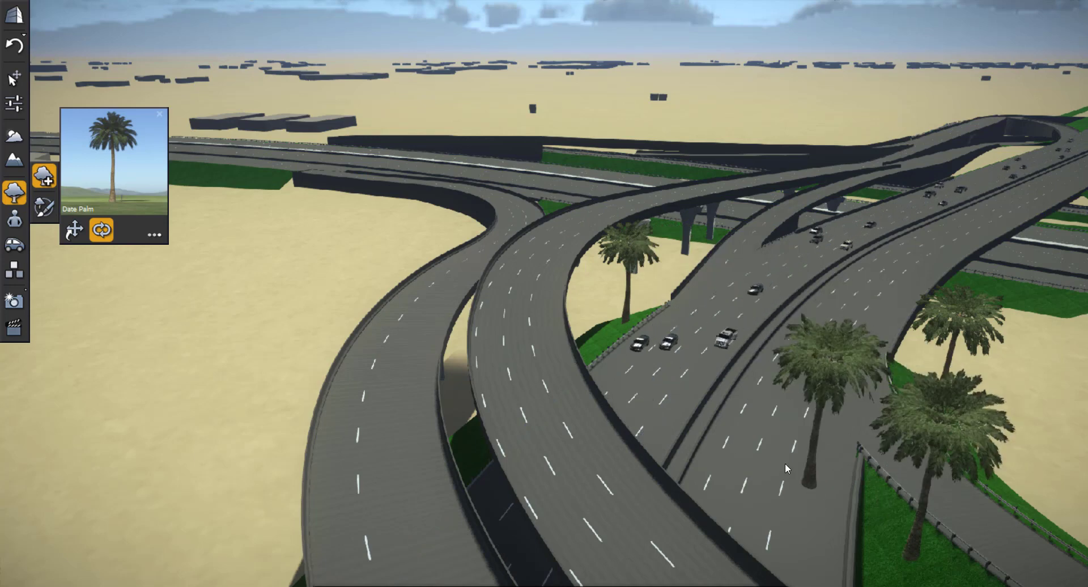
{"action": "scroll", "coordinate": [780, 464], "scroll_direction": "down", "scroll_amount": 5}
{"action": "scroll", "coordinate": [967, 369], "scroll_direction": "up", "scroll_amount": 2}
{"action": "left_click", "coordinate": [968, 366]}
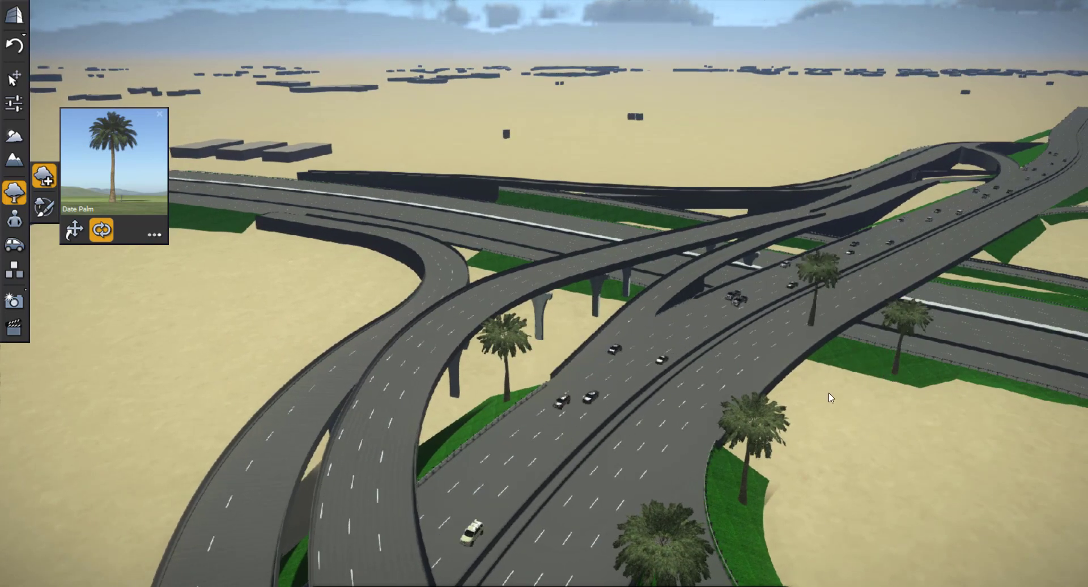
{"action": "left_click", "coordinate": [500, 261]}
Check the sun position and weather settings and view the interchange's loops, traffic and palms from several angles.
{"action": "left_click", "coordinate": [15, 138]}
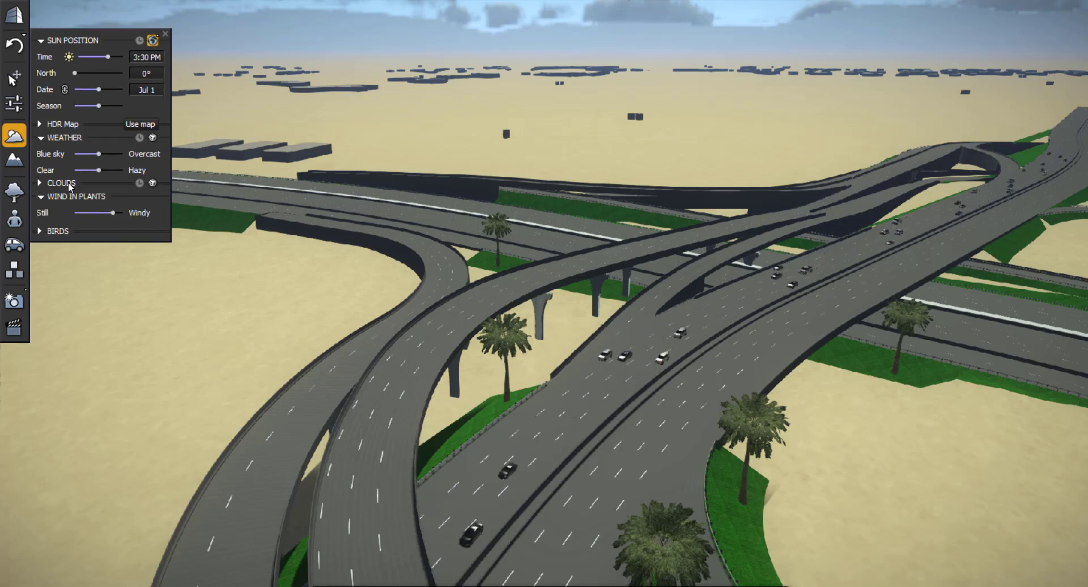
{"action": "left_click", "coordinate": [15, 136]}
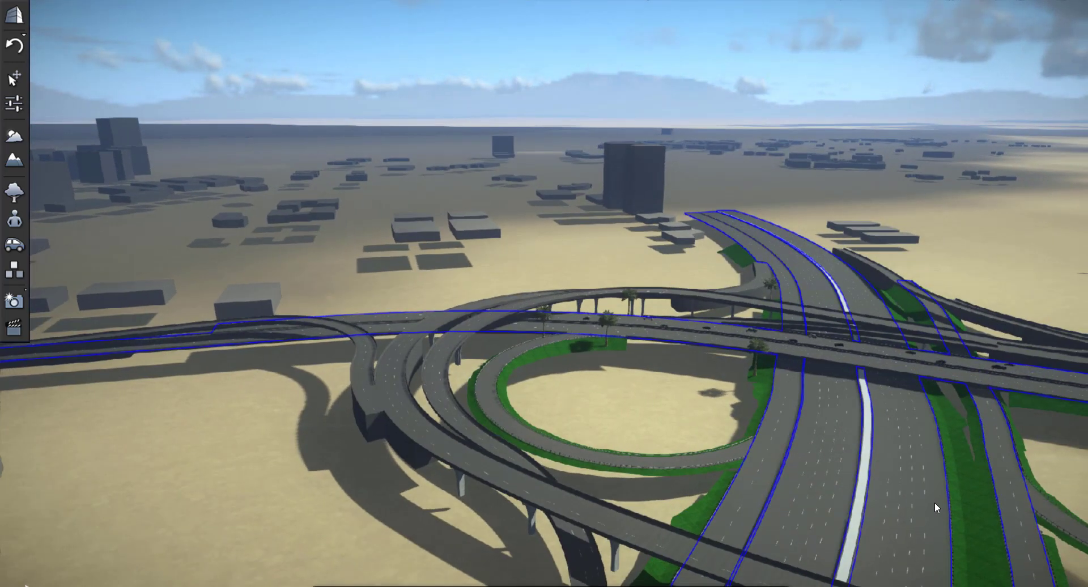
{"action": "scroll", "coordinate": [702, 577], "scroll_direction": "up", "scroll_amount": 3}
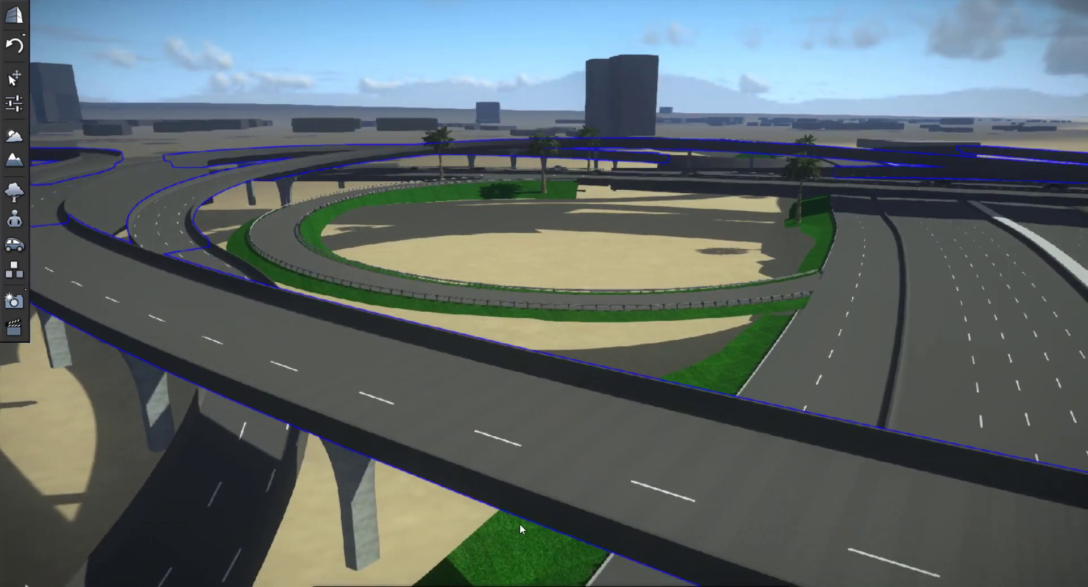
{"action": "middle_click_drag", "start_coordinate": [549, 304], "coordinate": [549, 312]}
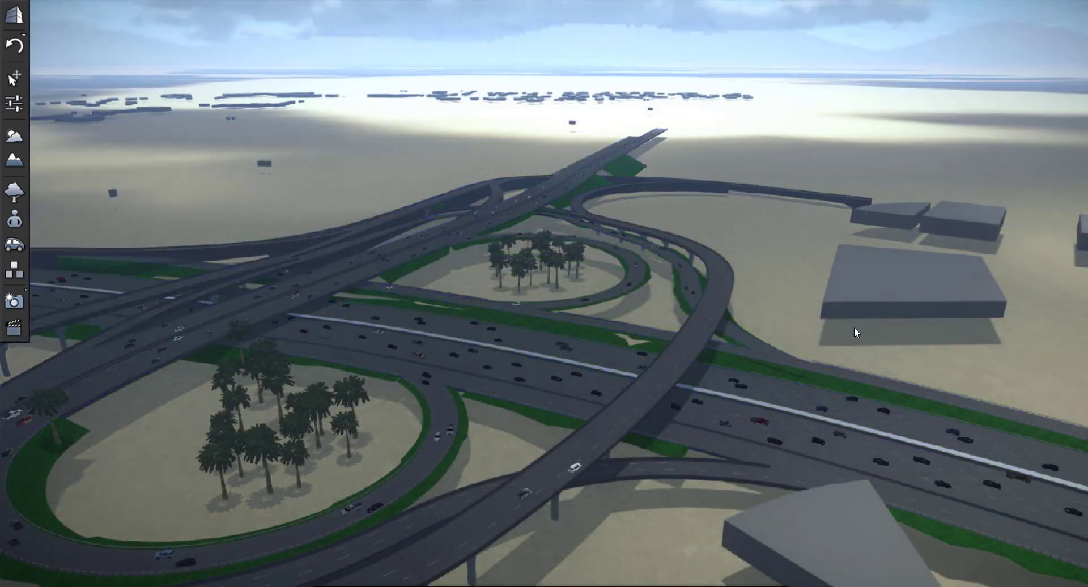
{"action": "middle_click_drag", "start_coordinate": [854, 328], "coordinate": [600, 312]}
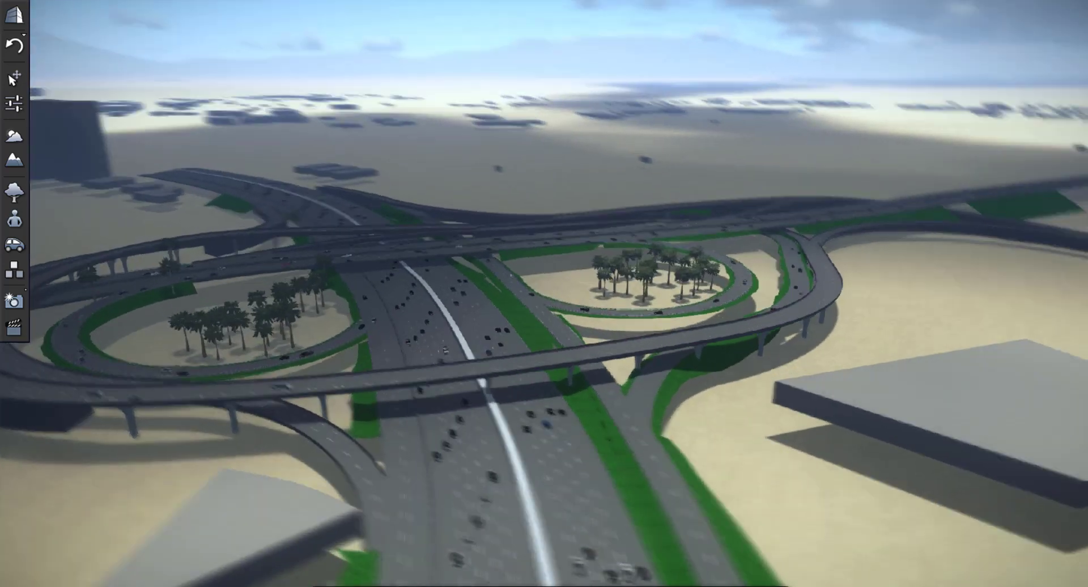